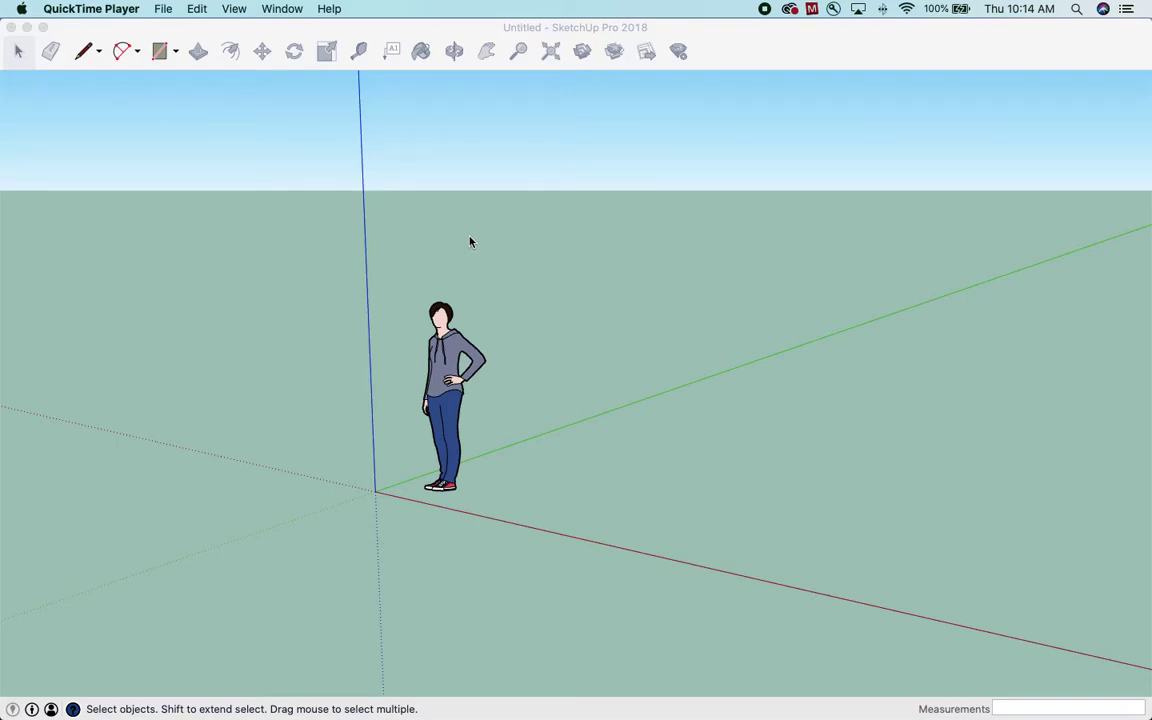
# Step: Draw a 12 by 24 inch rectangle on the ground near the standing figure
pyautogui.click(162, 54)
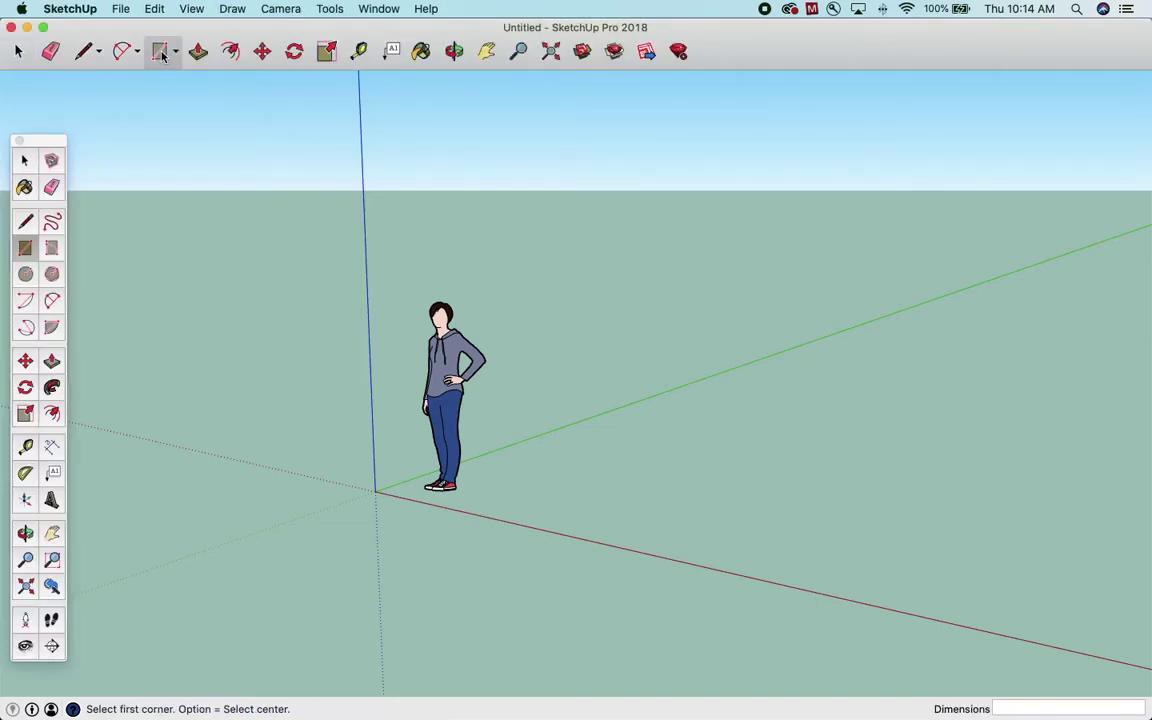
pyautogui.click(577, 482)
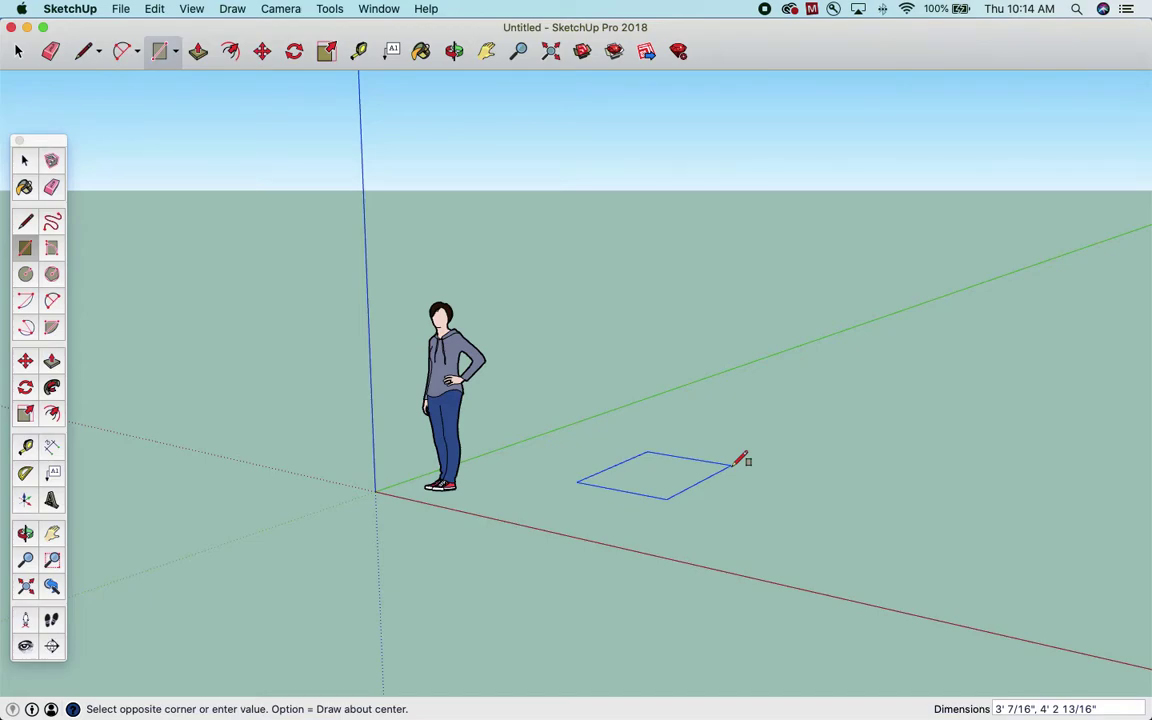
pyautogui.write('12,24')
pyautogui.press('Return')
pyautogui.scroll(5, 665, 459)
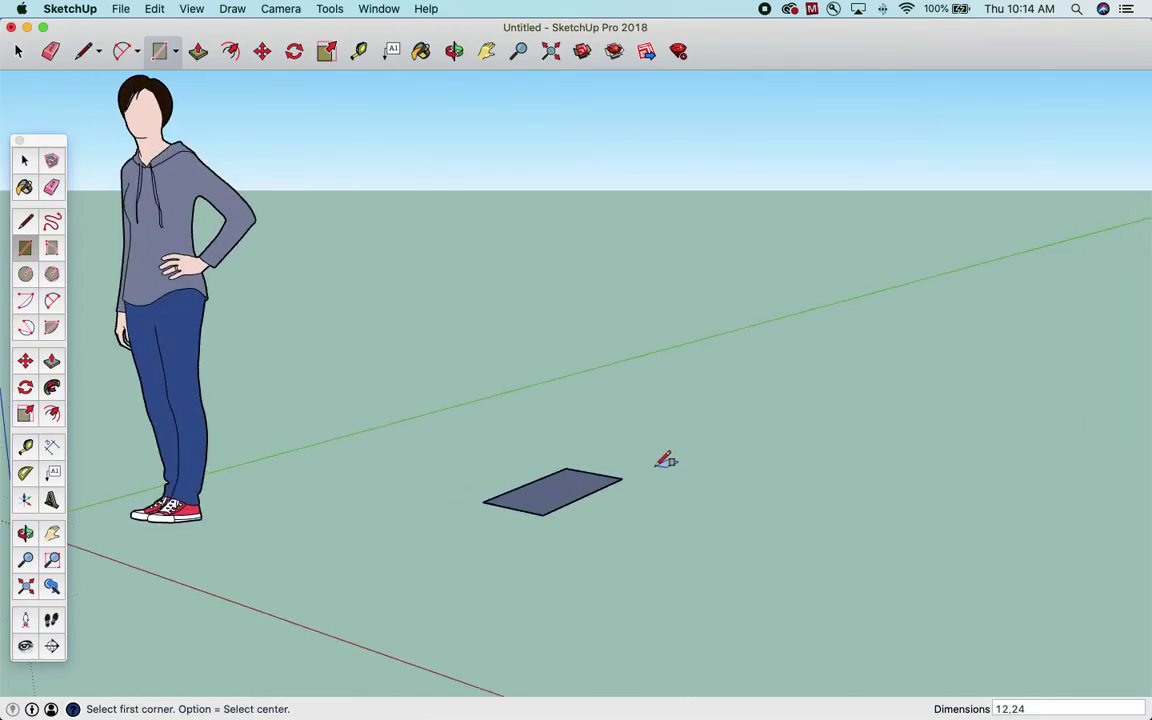
pyautogui.scroll(3, 664, 459)
# Step: Push/Pull the rectangle up 3 feet to form a block
pyautogui.click(51, 364)
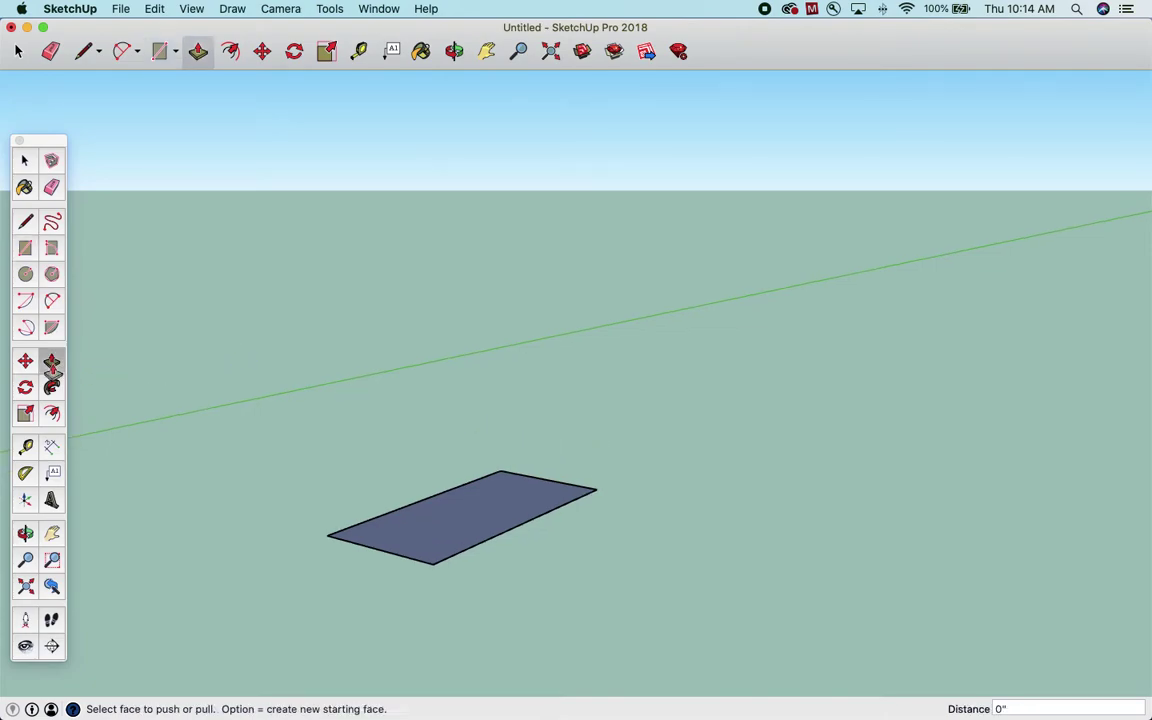
pyautogui.click(463, 535)
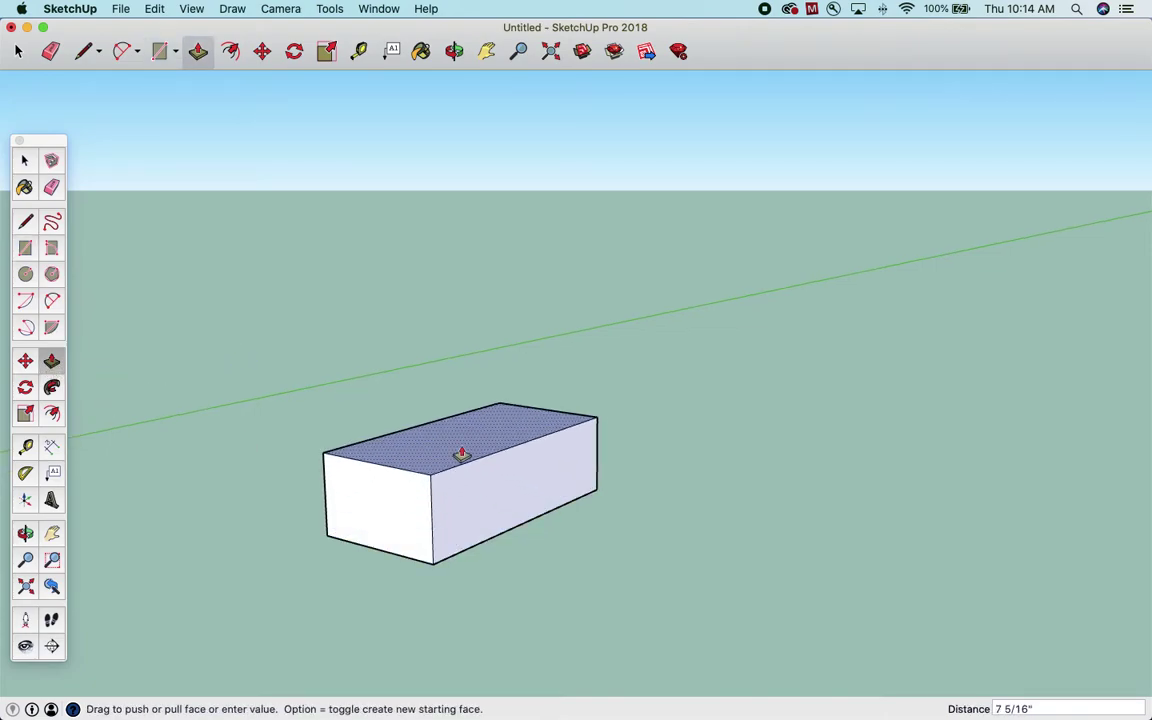
pyautogui.write("3'")
pyautogui.press('Return')
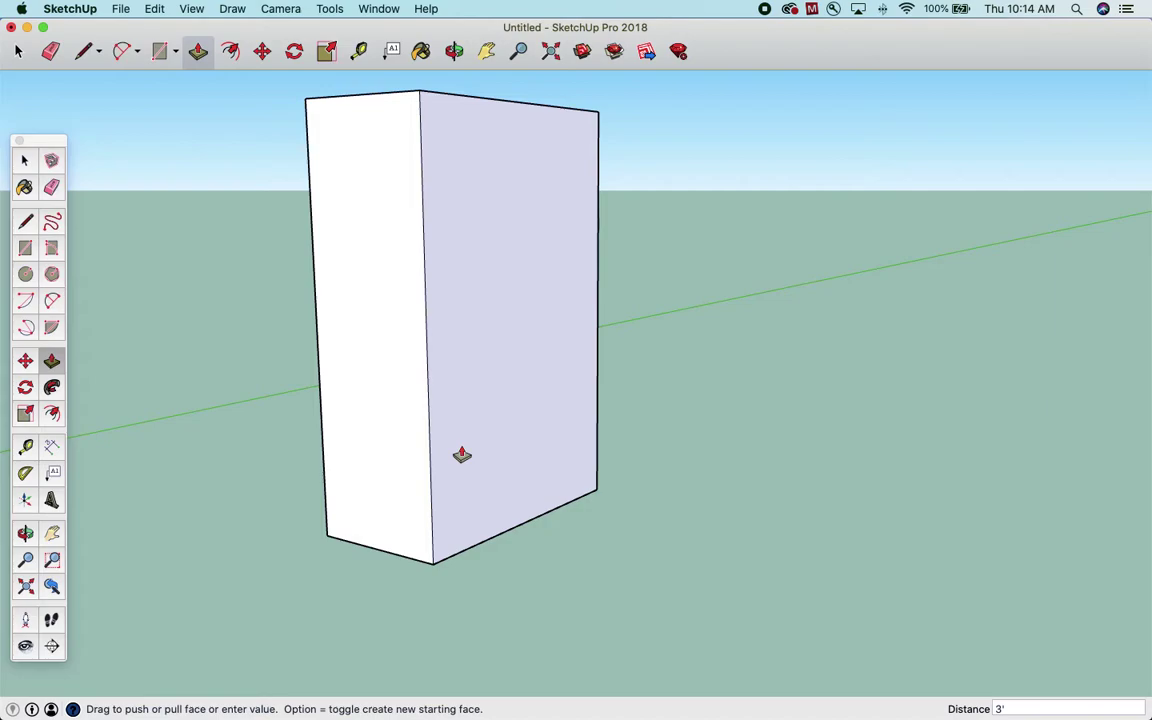
# Step: Select the entire block and make it a group
pyautogui.click(454, 51)
pyautogui.moveTo(520, 240); pyautogui.dragTo(494, 283)
pyautogui.scroll(-2, 538, 165)
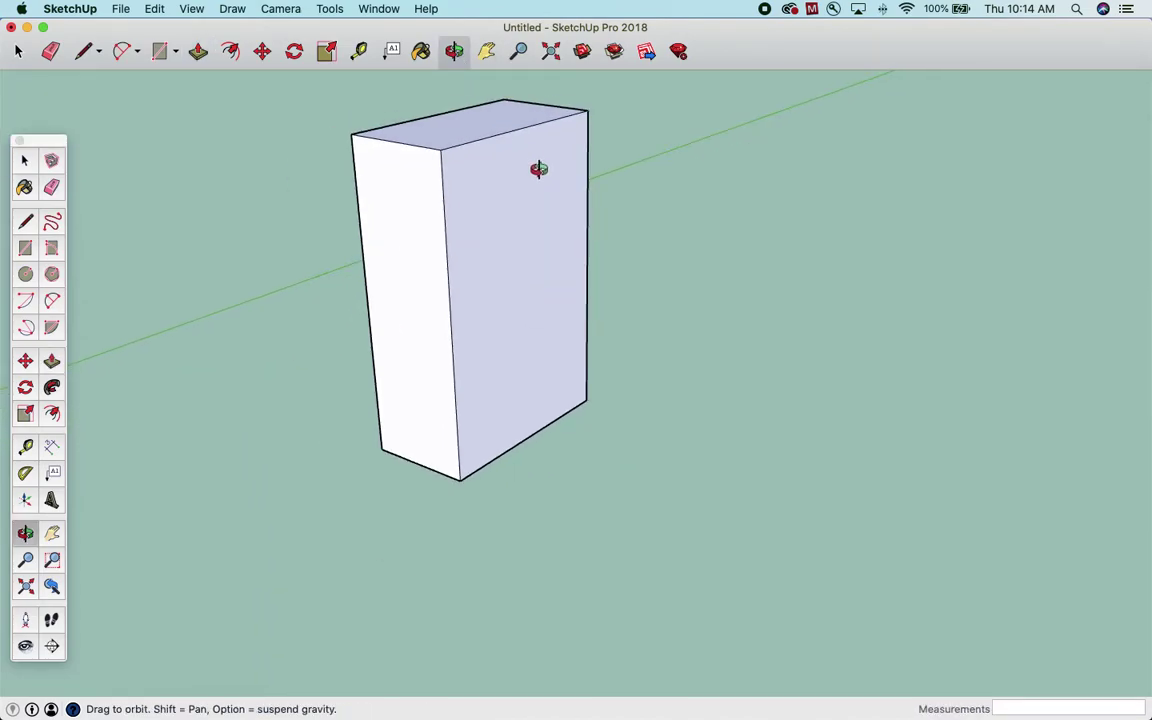
pyautogui.moveTo(538, 168); pyautogui.dragTo(530, 140)
pyautogui.press('space')
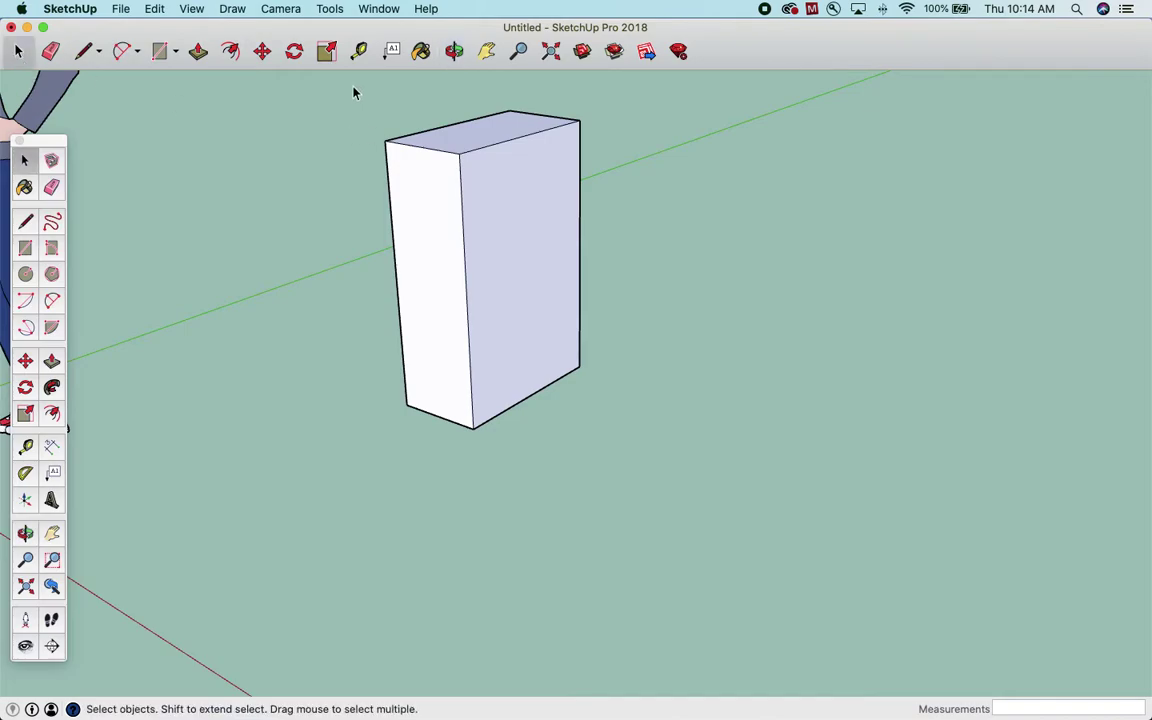
pyautogui.moveTo(353, 90); pyautogui.dragTo(654, 438)
pyautogui.rightClick(509, 300)
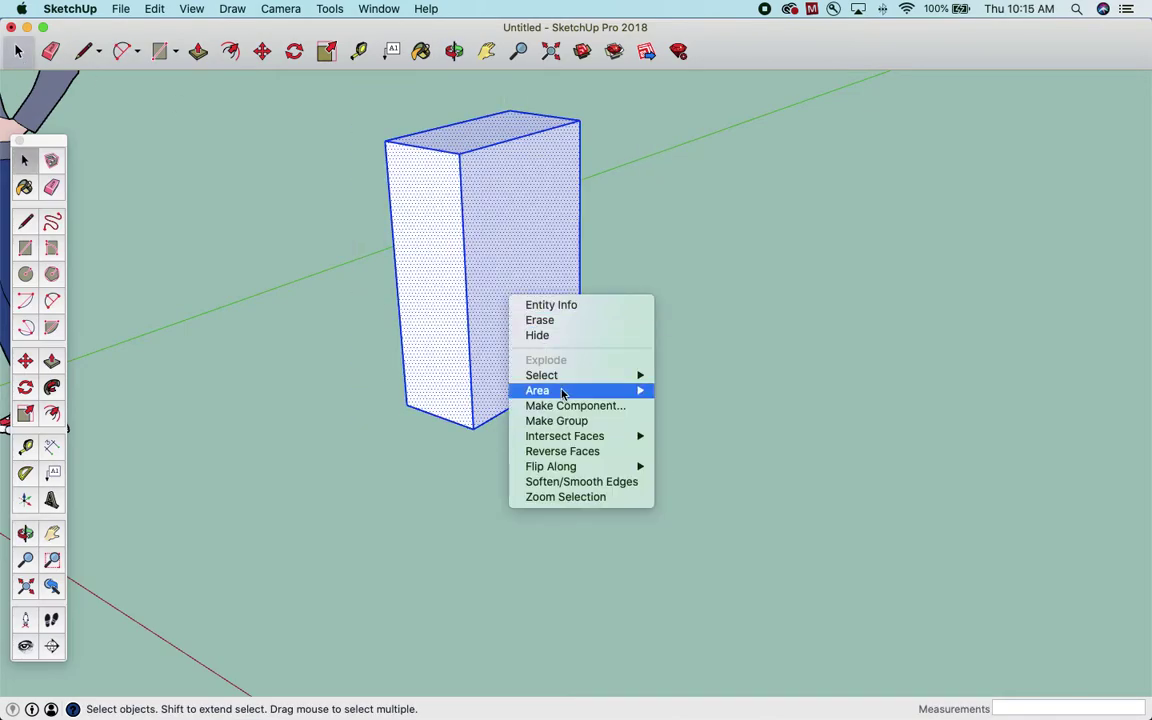
pyautogui.click(561, 421)
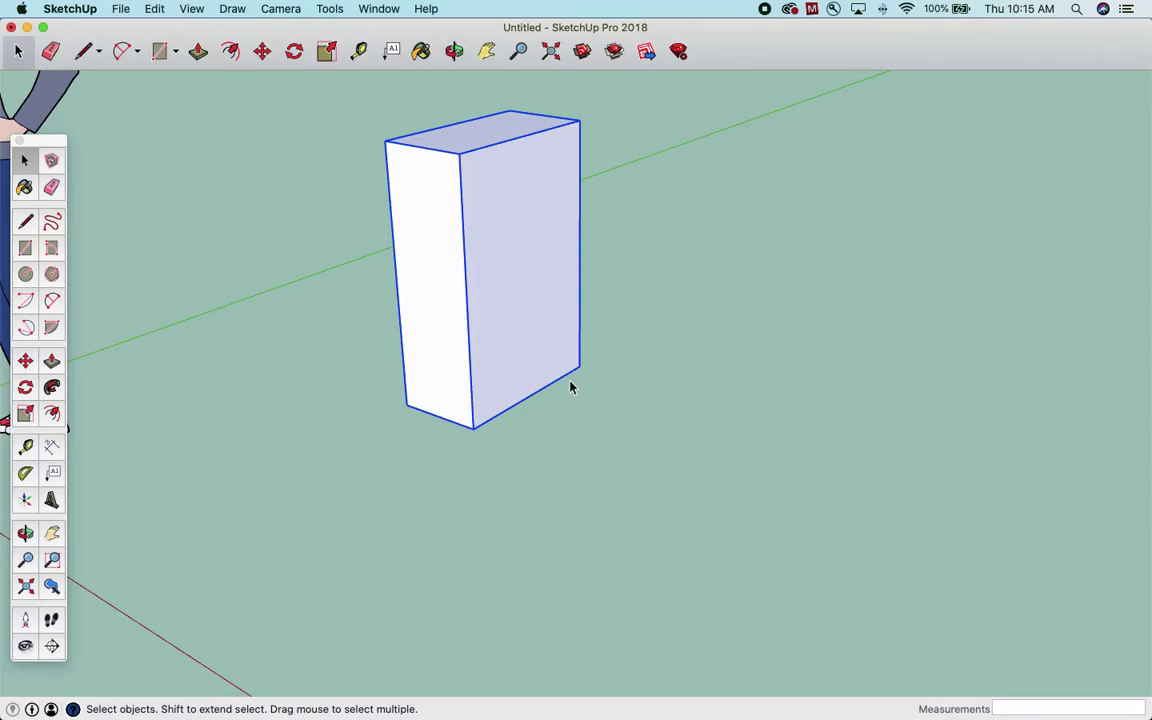
# Step: Open the block's group for editing
pyautogui.click(658, 265)
pyautogui.click(517, 204)
pyautogui.click(198, 51)
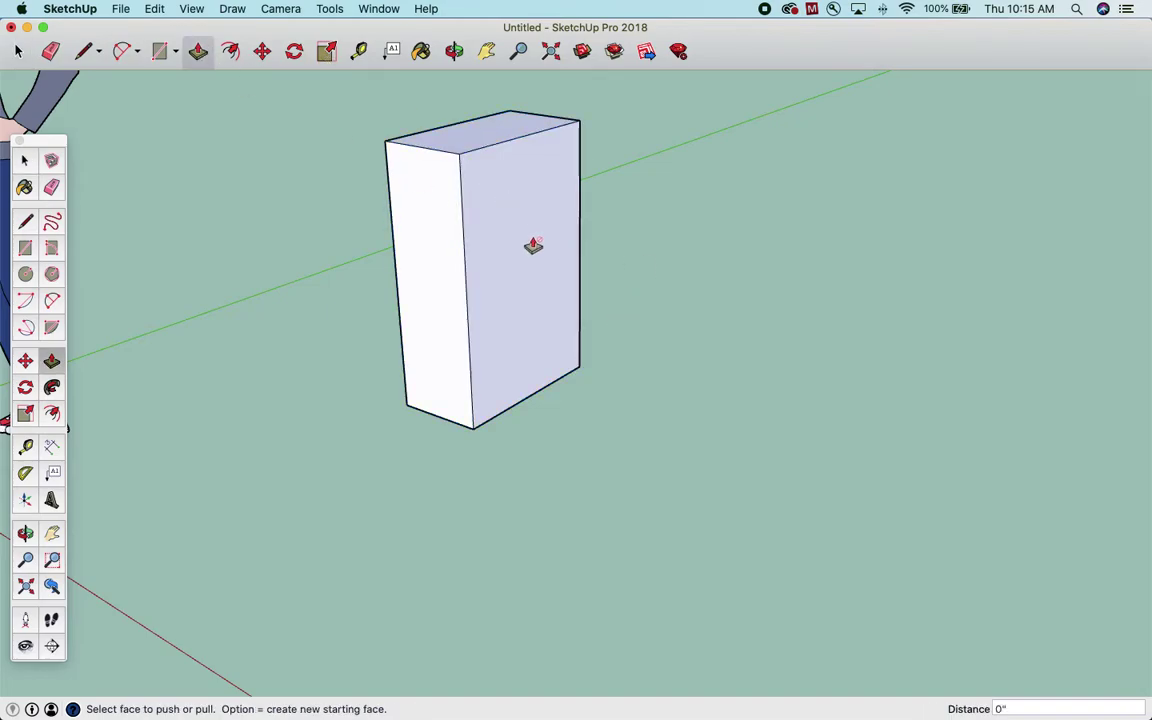
pyautogui.click(18, 52)
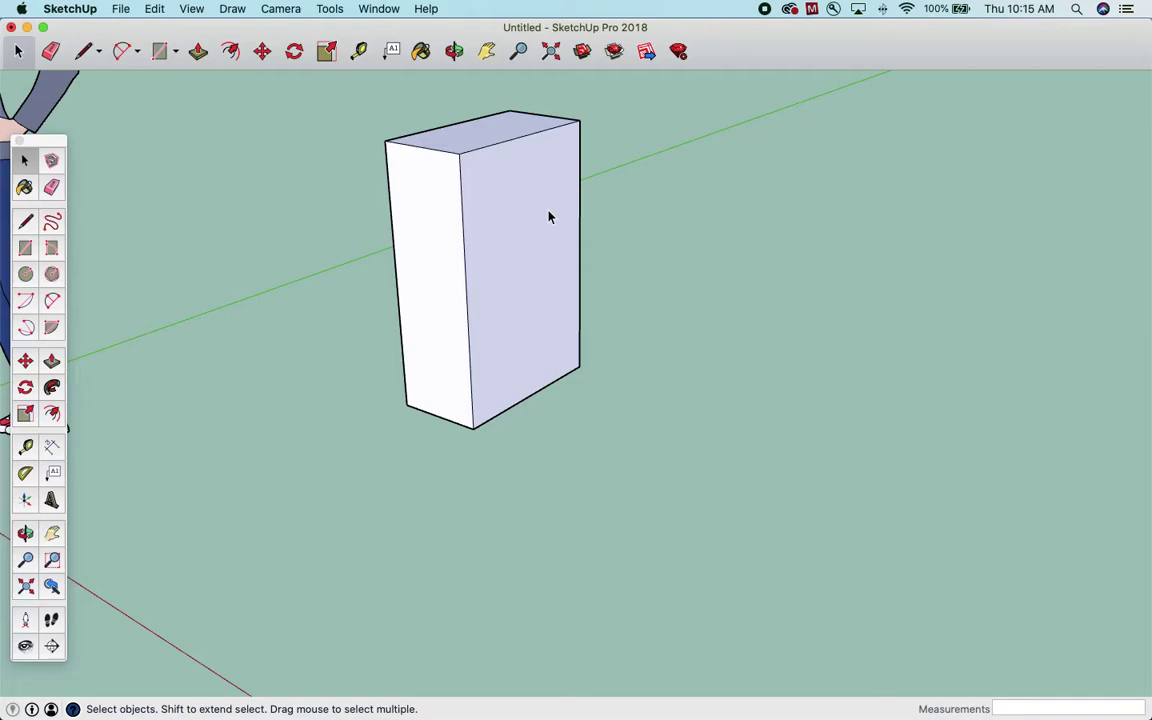
pyautogui.click(548, 216)
pyautogui.moveTo(237, 183); pyautogui.dragTo(98, 170, button='middle')
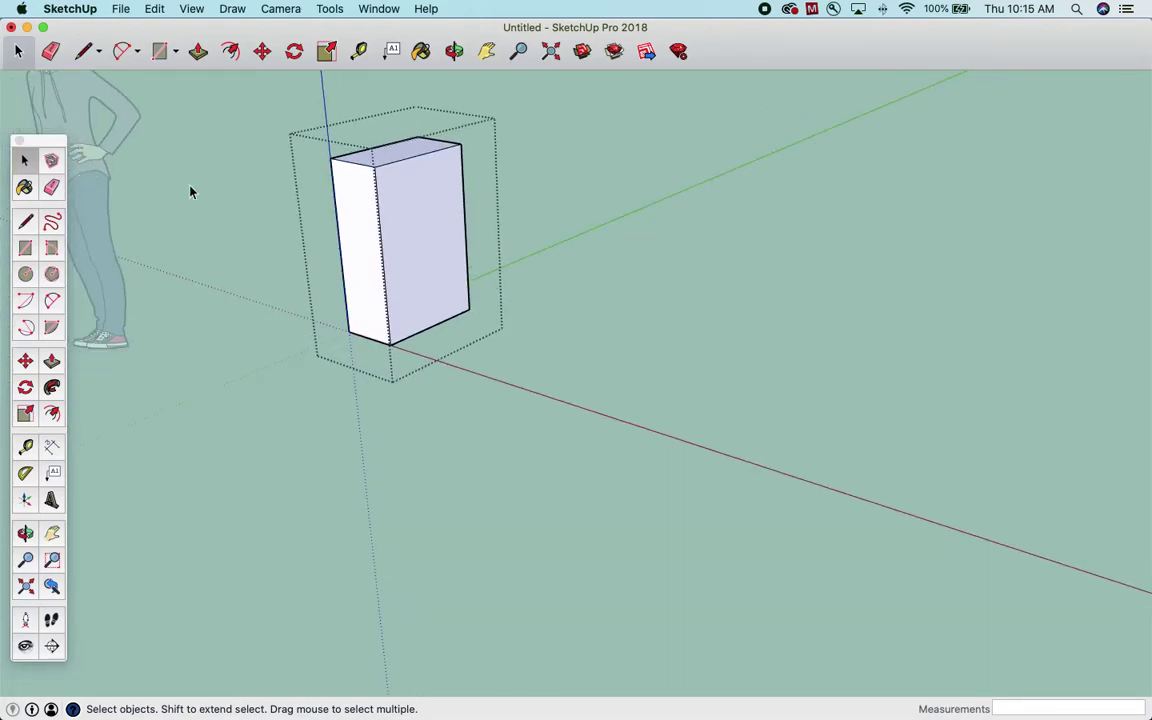
pyautogui.scroll(3, 381, 168)
pyautogui.click(198, 51)
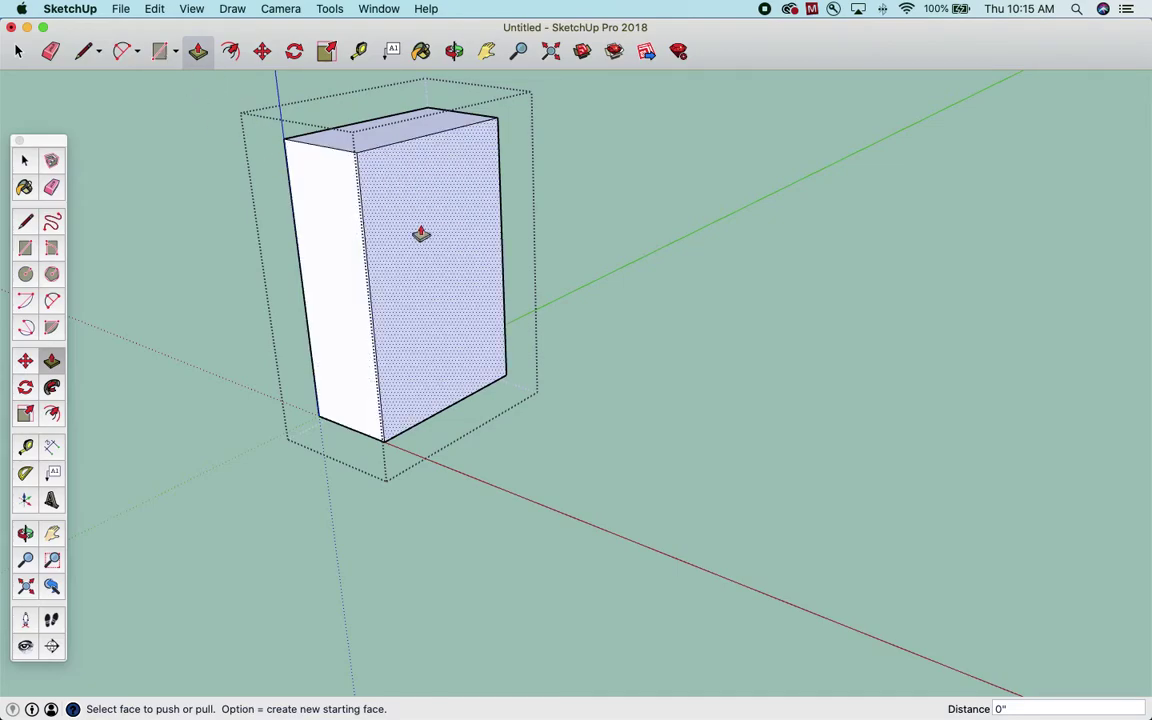
# Step: Draw a line 6 inches down the block's large face from its top edge's midpoint, continuing 3 inches horizontally along the green axis
pyautogui.click(85, 51)
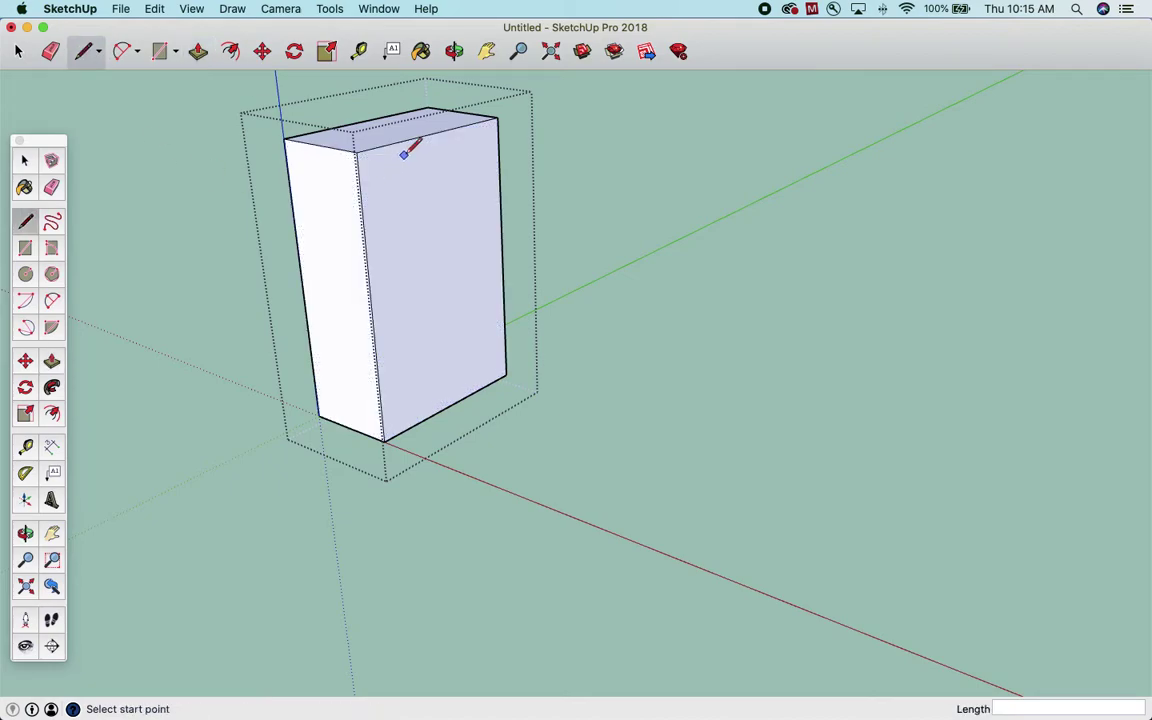
pyautogui.click(428, 134)
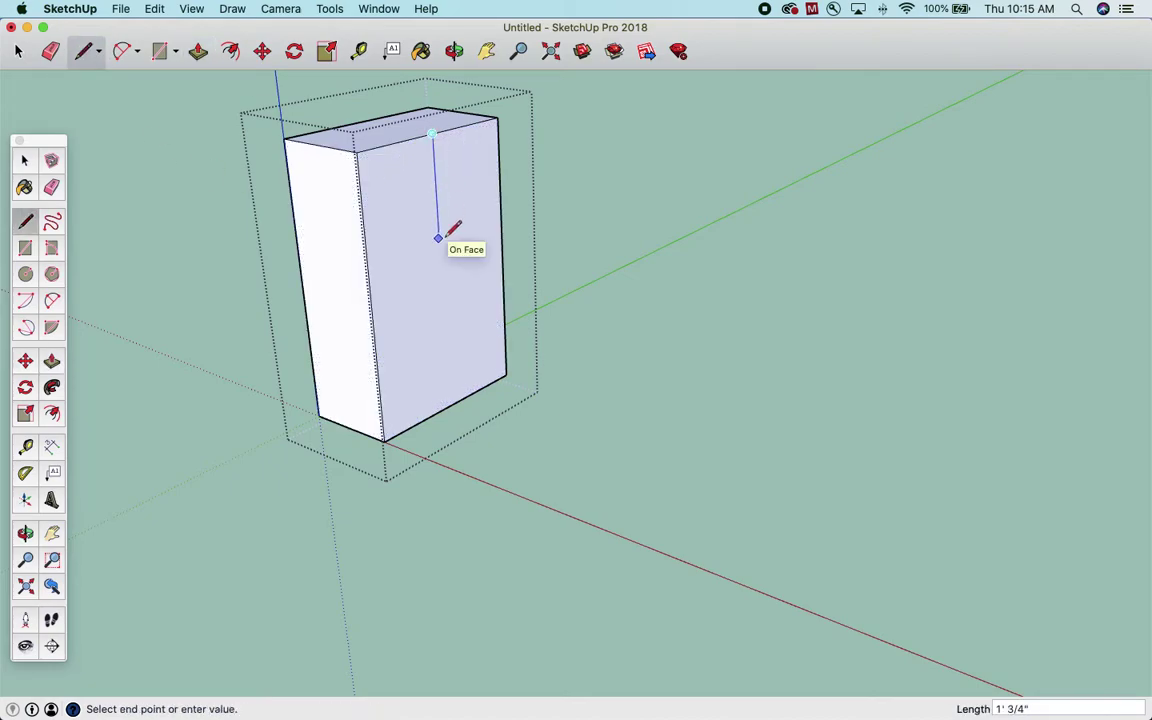
pyautogui.write('6')
pyautogui.press('Return')
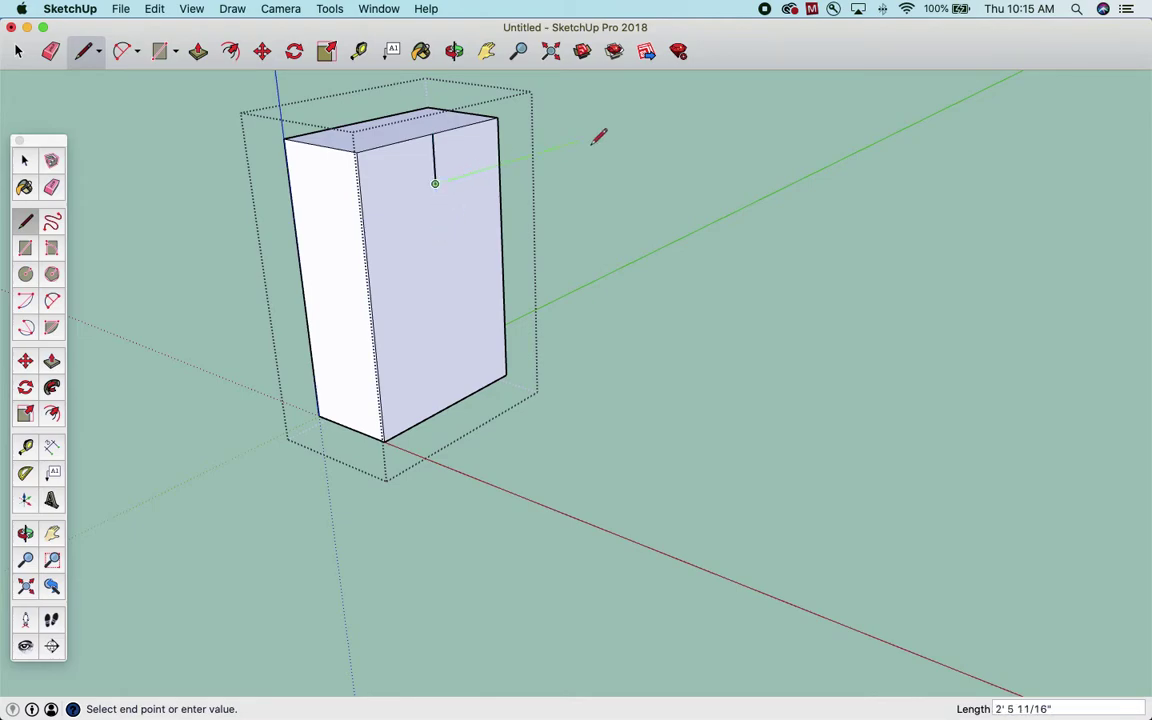
pyautogui.write('3')
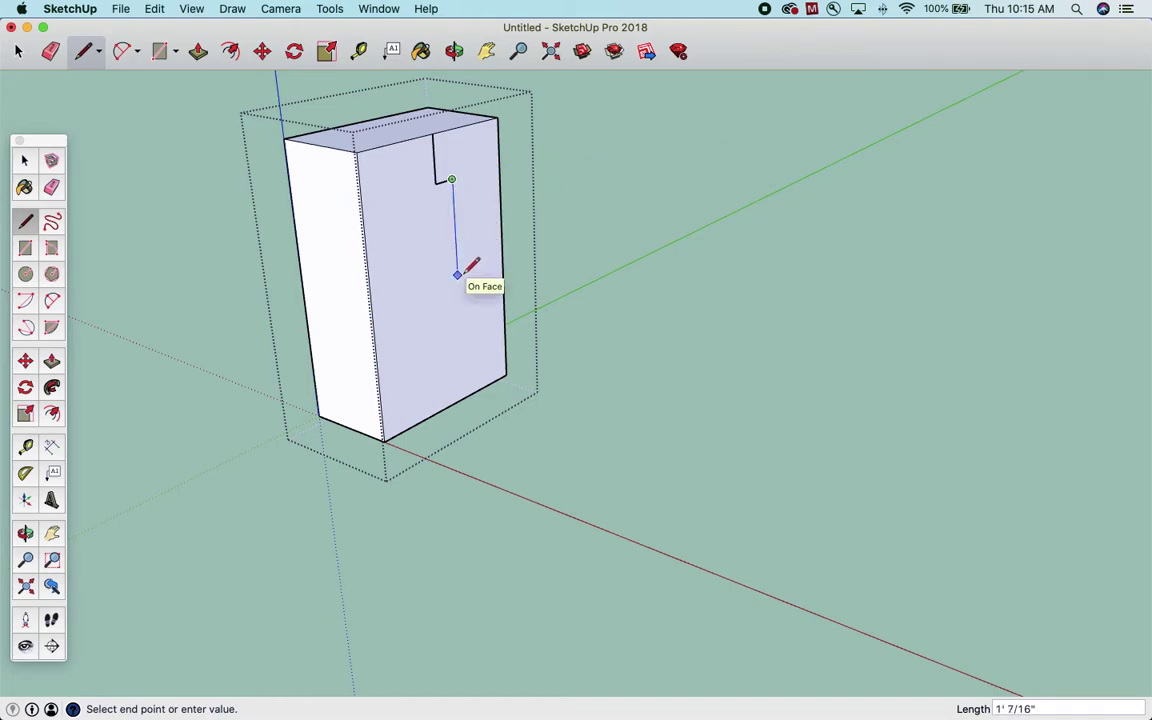
# Step: Complete a 6 by 6 inch square on the face with lines down, across and up, closing it at the vertical line's lower end
pyautogui.write('8')
pyautogui.press('Return')
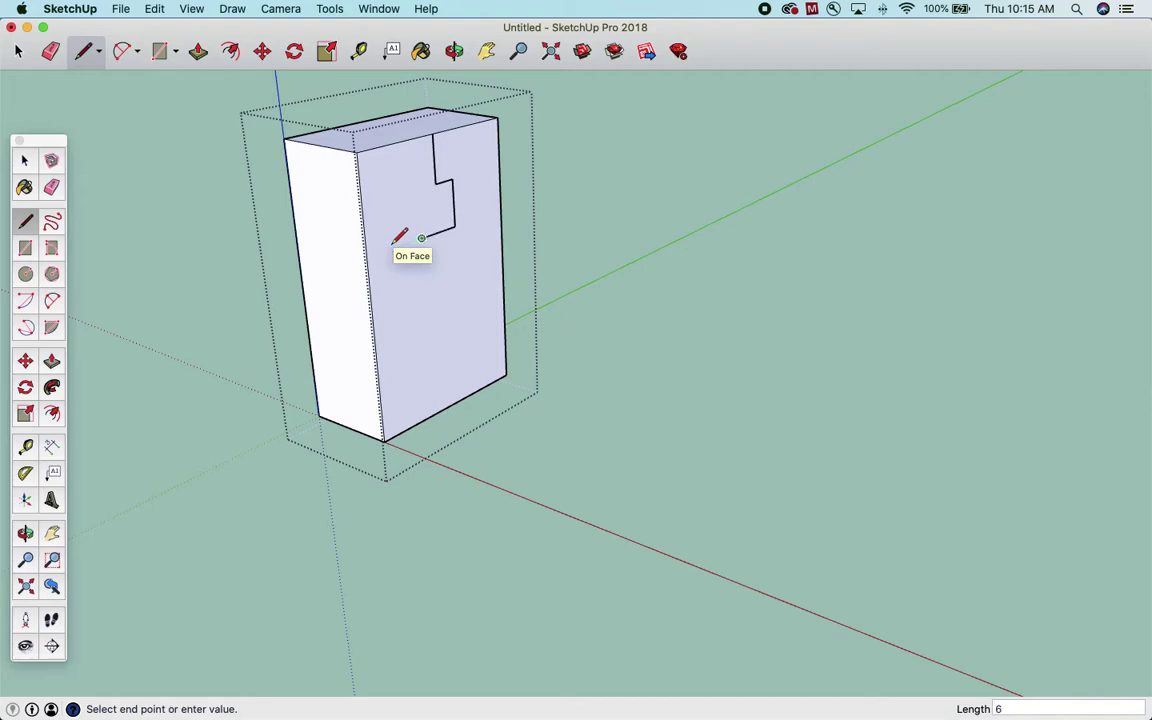
pyautogui.press('Return')
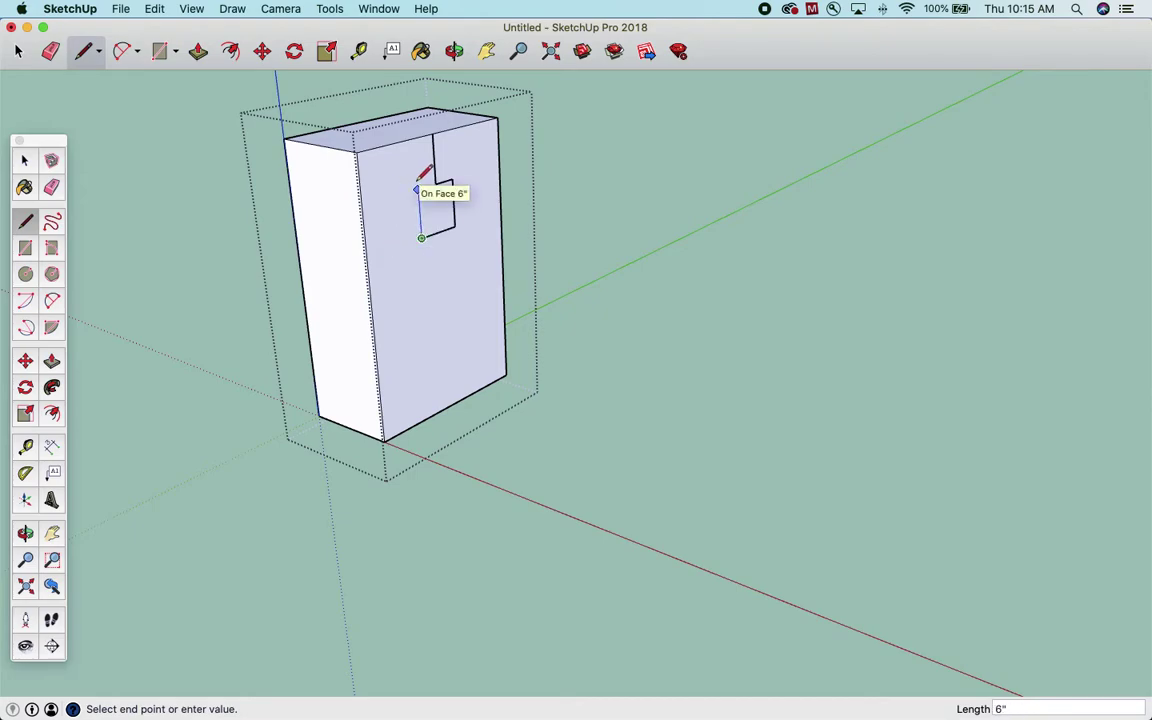
pyautogui.write('6')
pyautogui.press('Return')
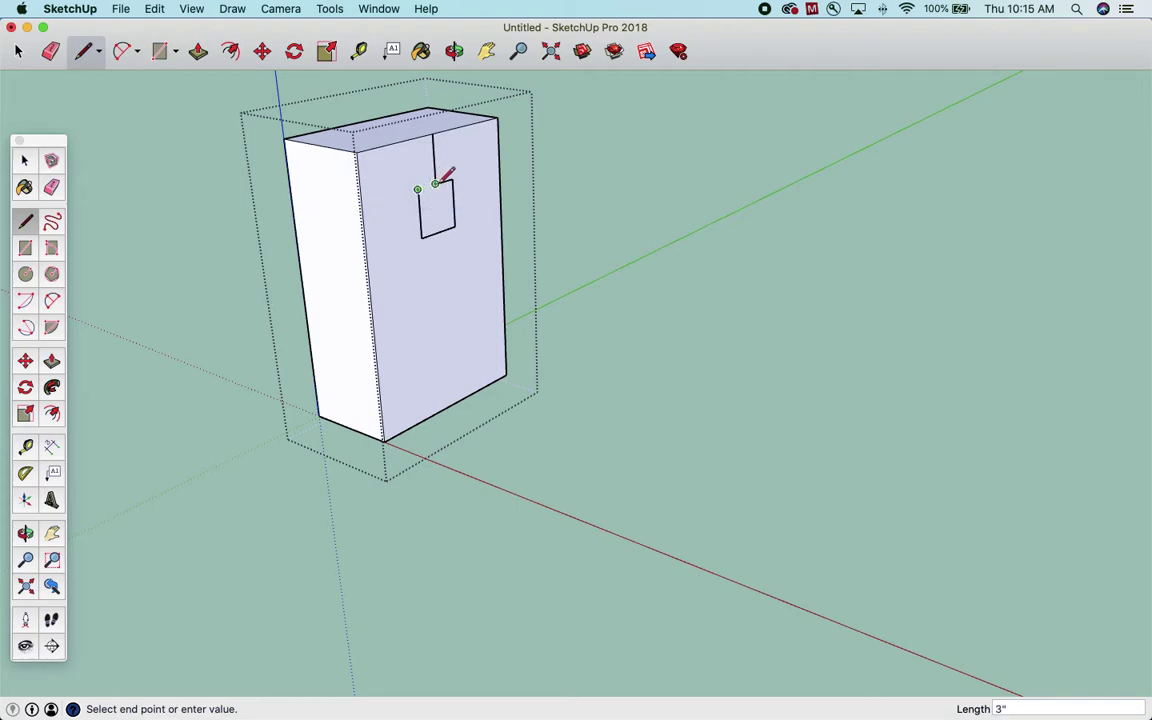
pyautogui.click(434, 183)
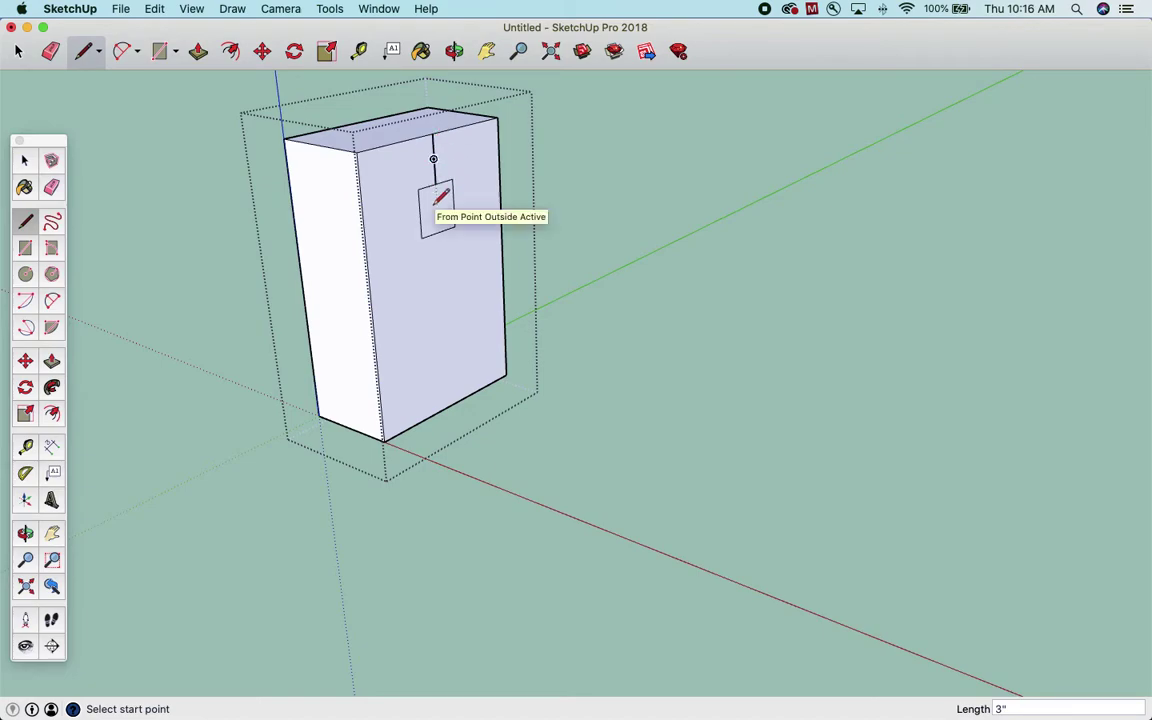
pyautogui.click(198, 50)
pyautogui.moveTo(432, 206); pyautogui.dragTo(566, 240)
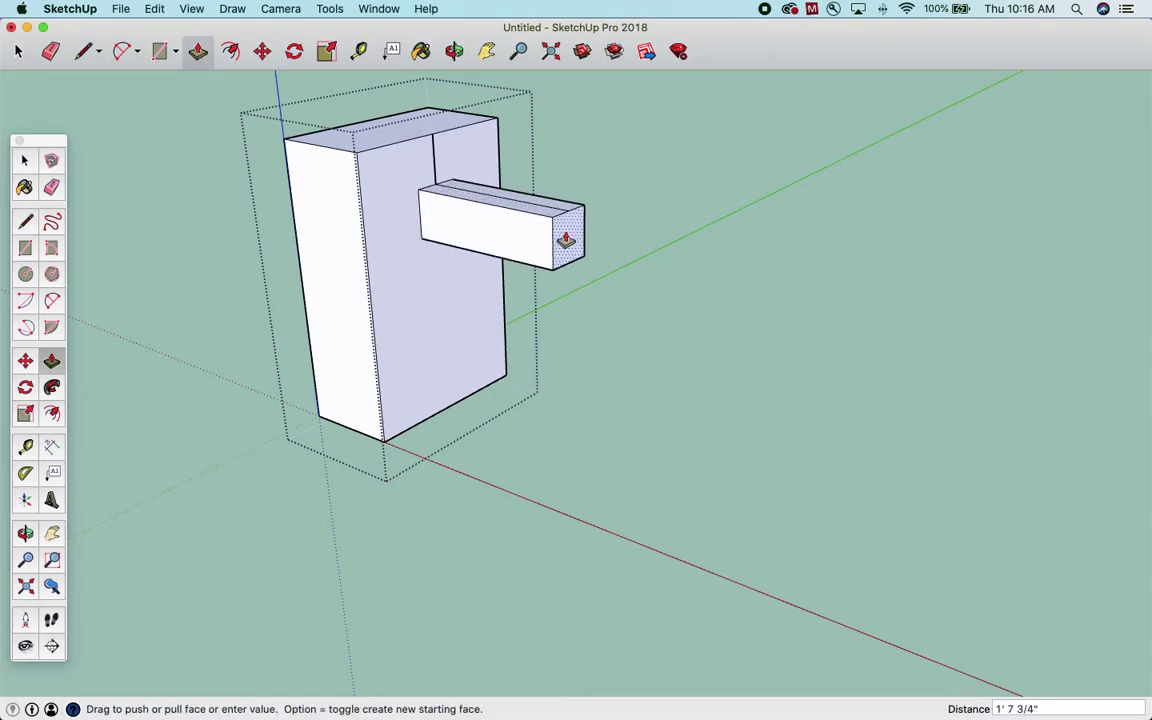
pyautogui.press('Escape')
# Step: Delete the vertical line joining the square to the block's top edge
pyautogui.click(17, 50)
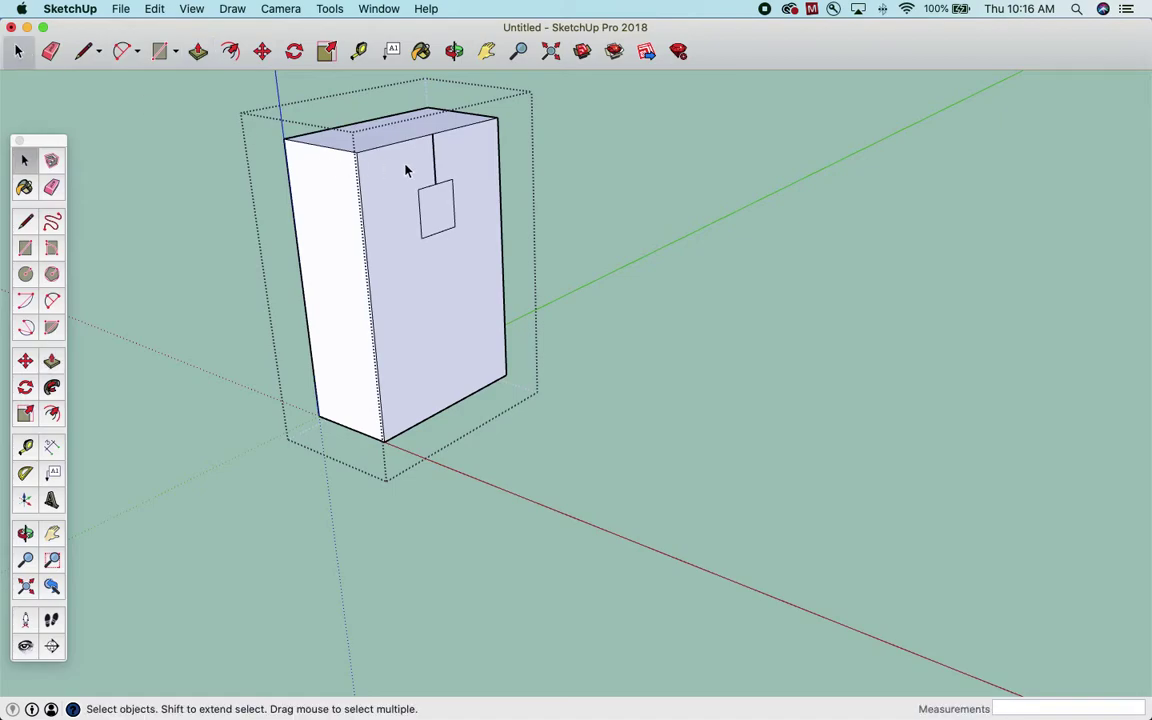
# Step: Try pulling the square face 12 inches out from the block and undo the extrusion
pyautogui.click(198, 51)
pyautogui.moveTo(432, 206); pyautogui.dragTo(622, 238)
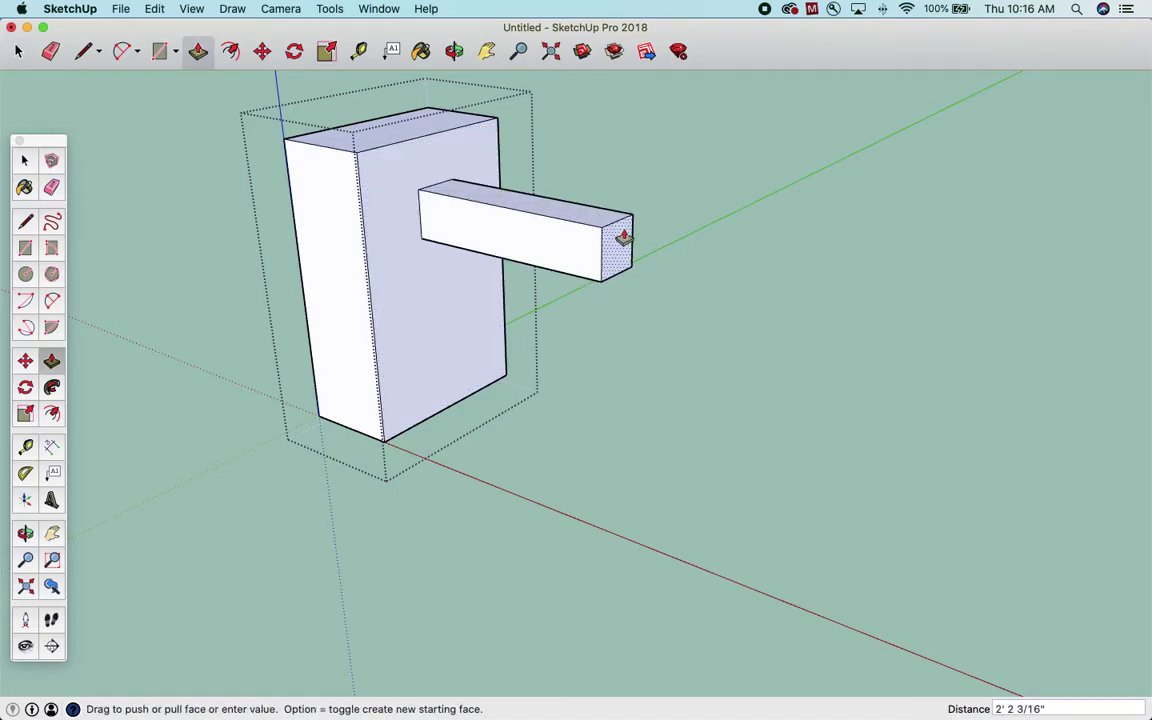
pyautogui.write('12')
pyautogui.press('Return')
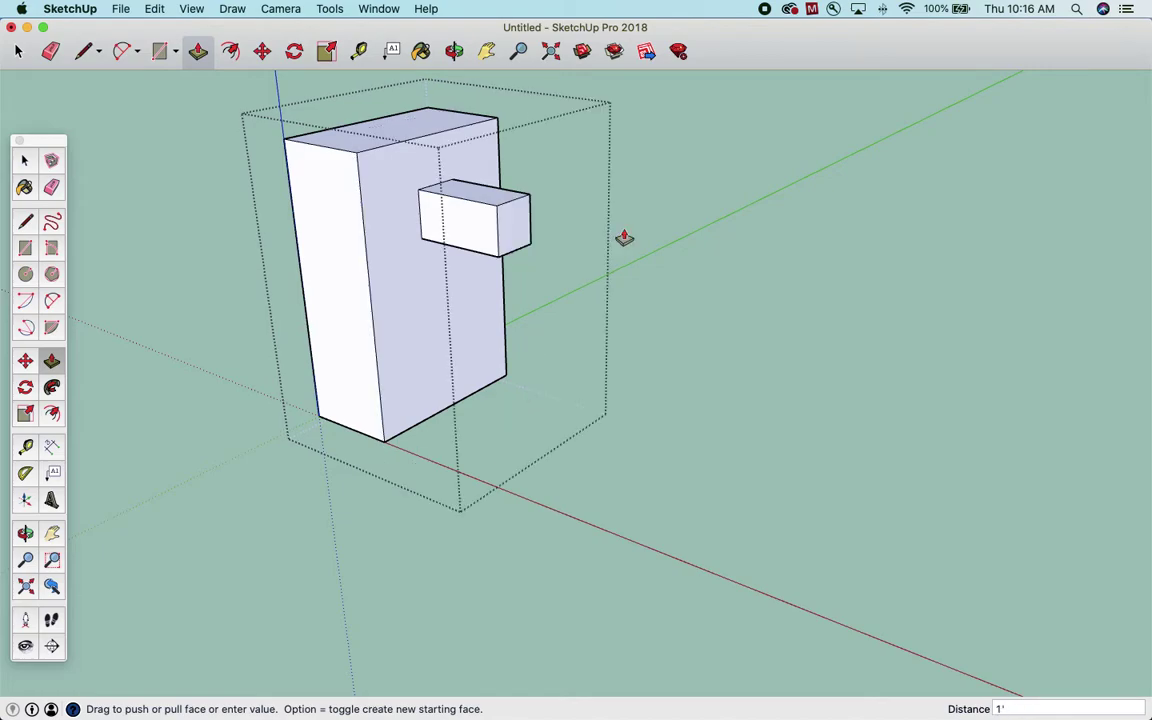
pyautogui.press('super+z')
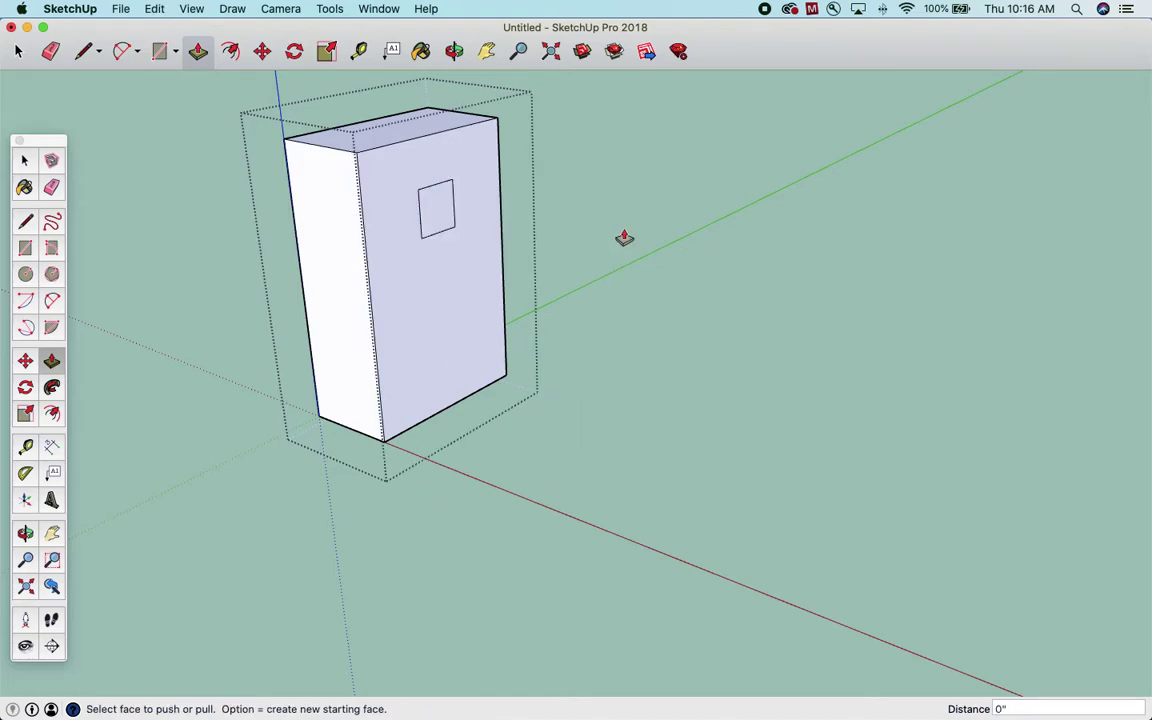
# Step: Push the square face 1 foot into the block to cut an opening through its full thickness
pyautogui.moveTo(432, 207); pyautogui.dragTo(205, 147)
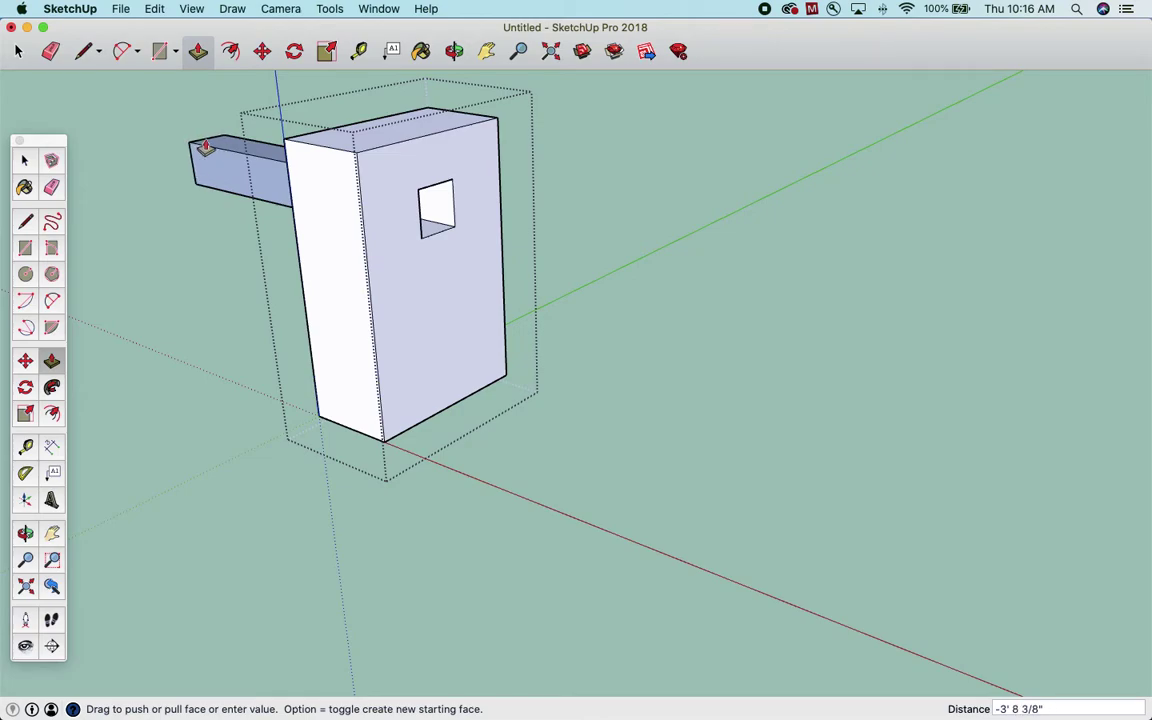
pyautogui.write("1'")
pyautogui.press('Return')
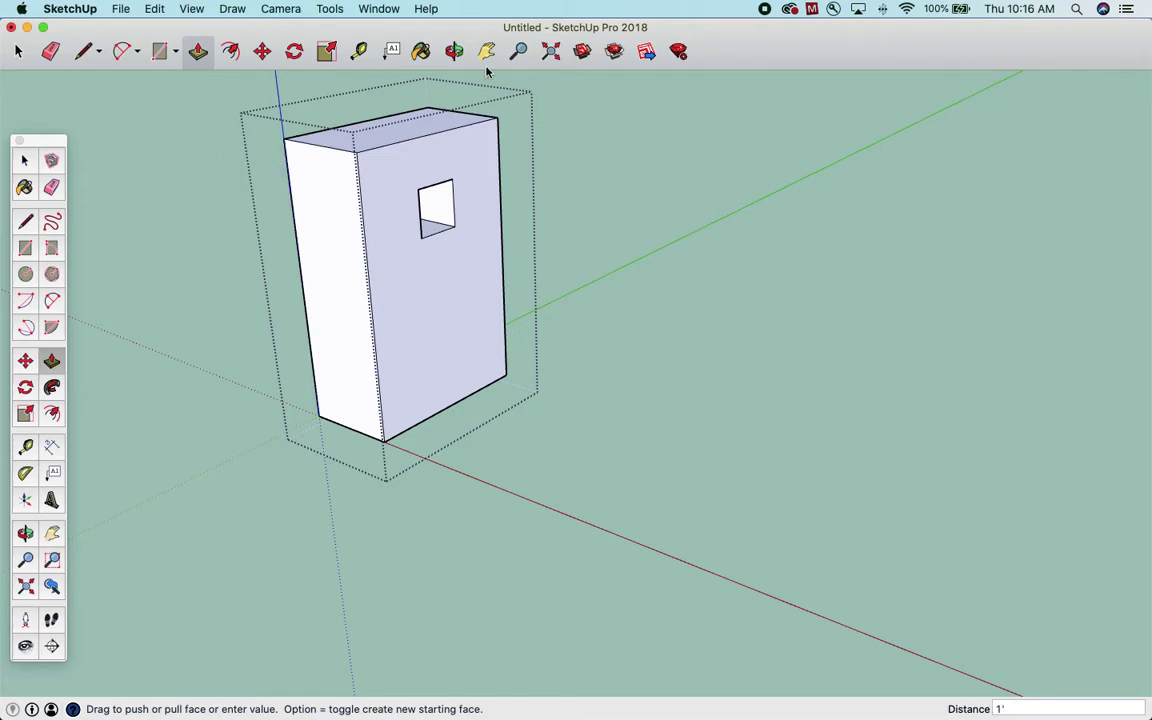
# Step: Leave the group's editing mode and select the whole block with the opening
pyautogui.click(453, 50)
pyautogui.moveTo(471, 183); pyautogui.dragTo(427, 195)
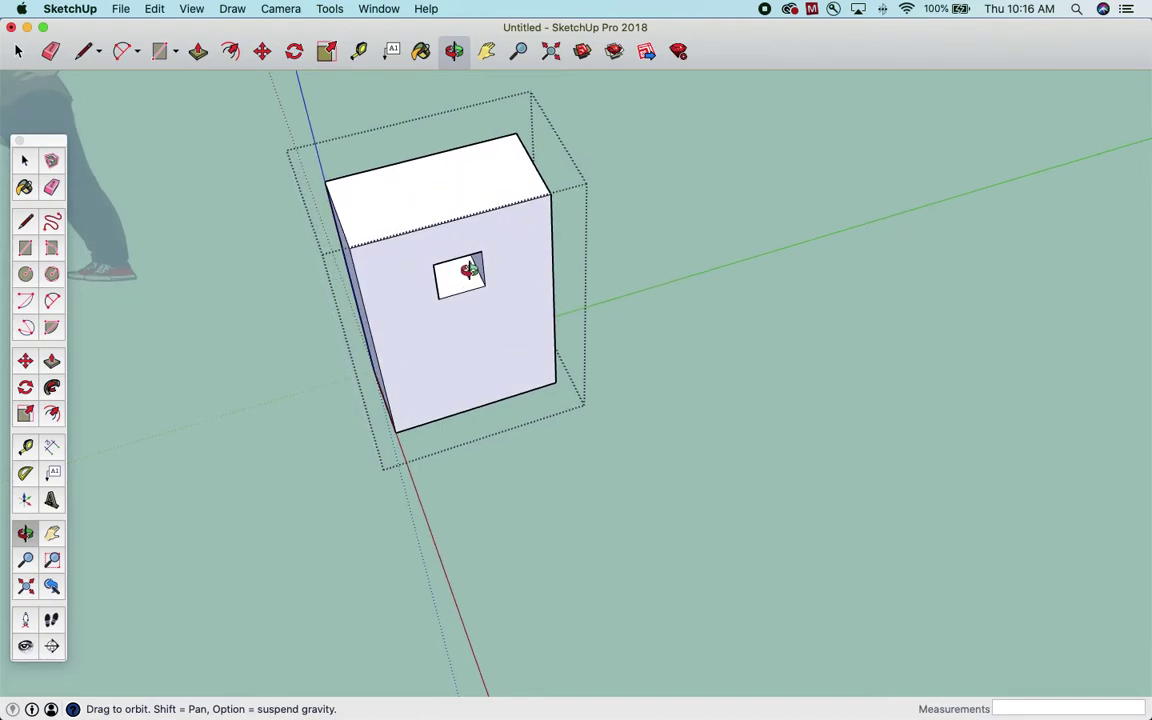
pyautogui.moveTo(460, 274); pyautogui.dragTo(411, 226)
pyautogui.scroll(8, 489, 257)
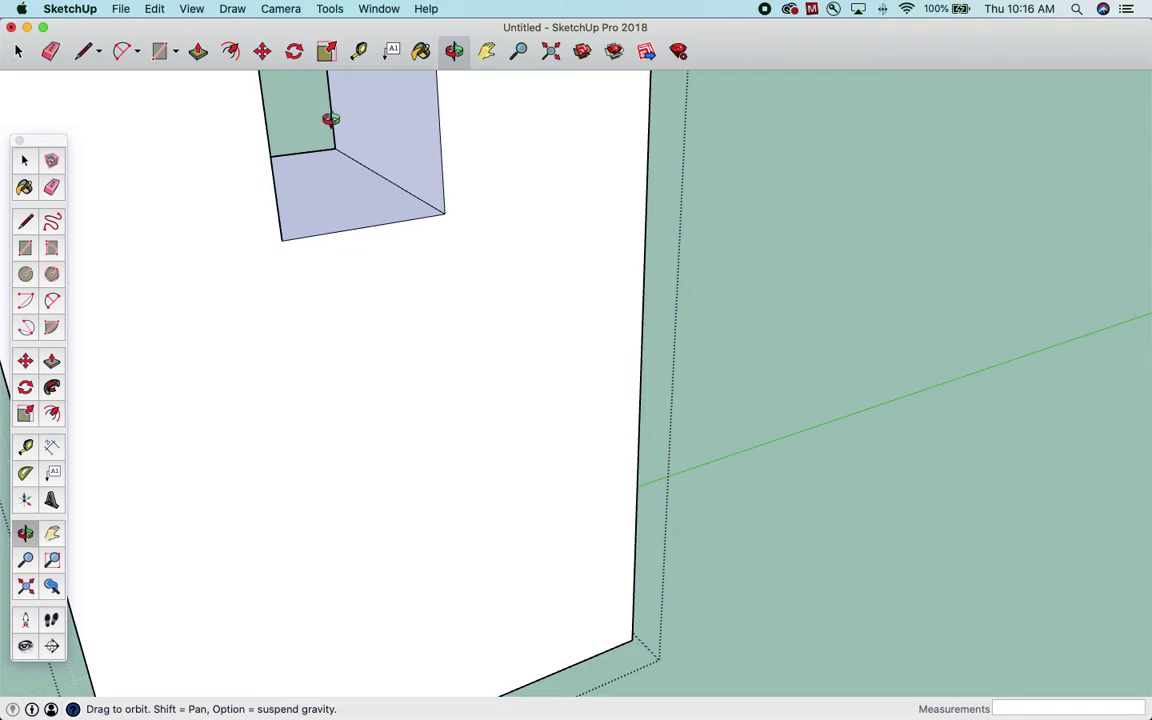
pyautogui.scroll(-10, 413, 133)
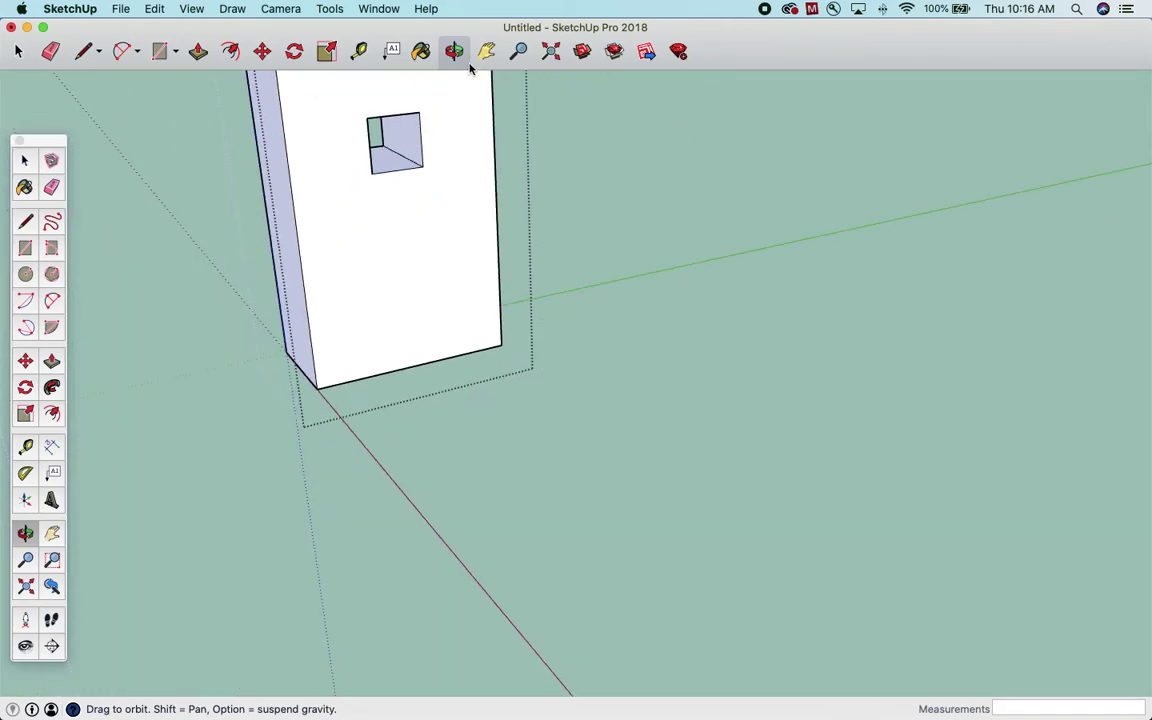
pyautogui.click(489, 54)
pyautogui.moveTo(482, 146); pyautogui.dragTo(545, 264)
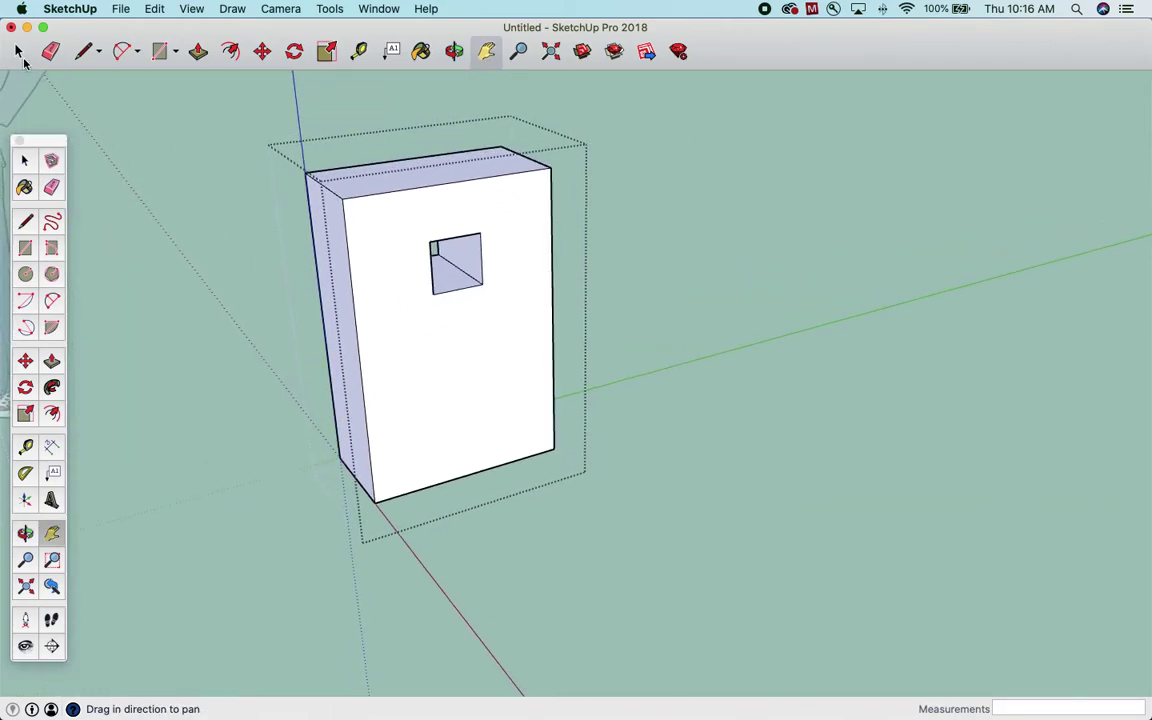
pyautogui.click(20, 52)
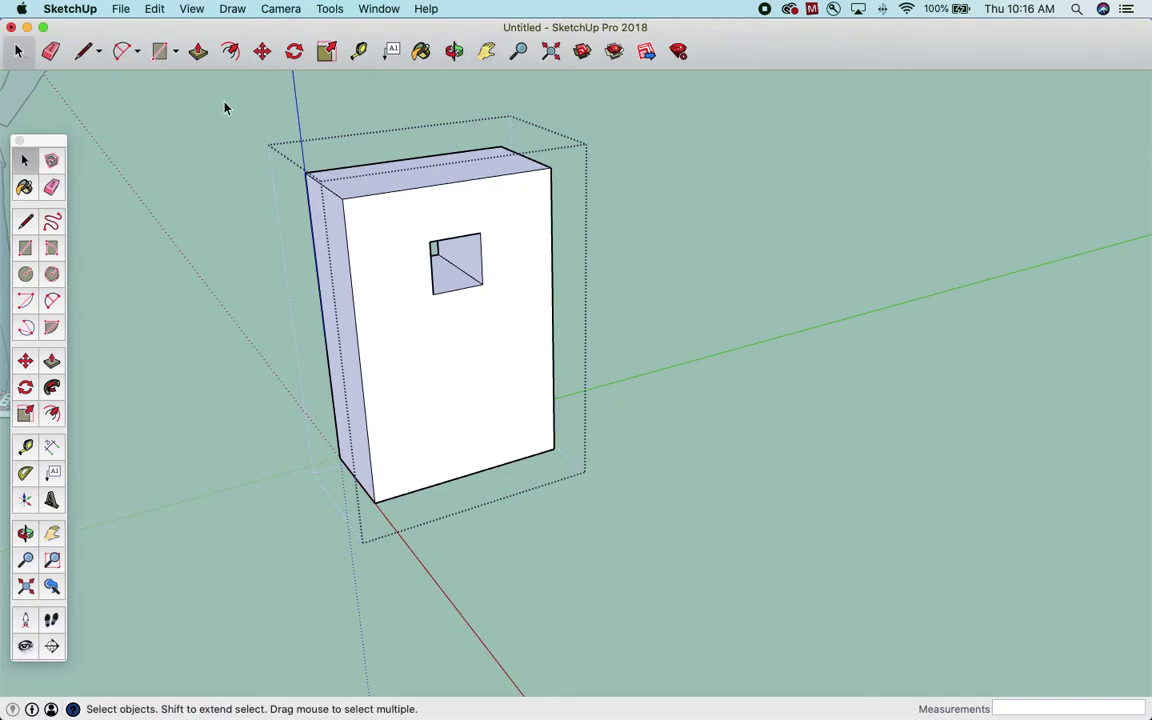
pyautogui.click(390, 263)
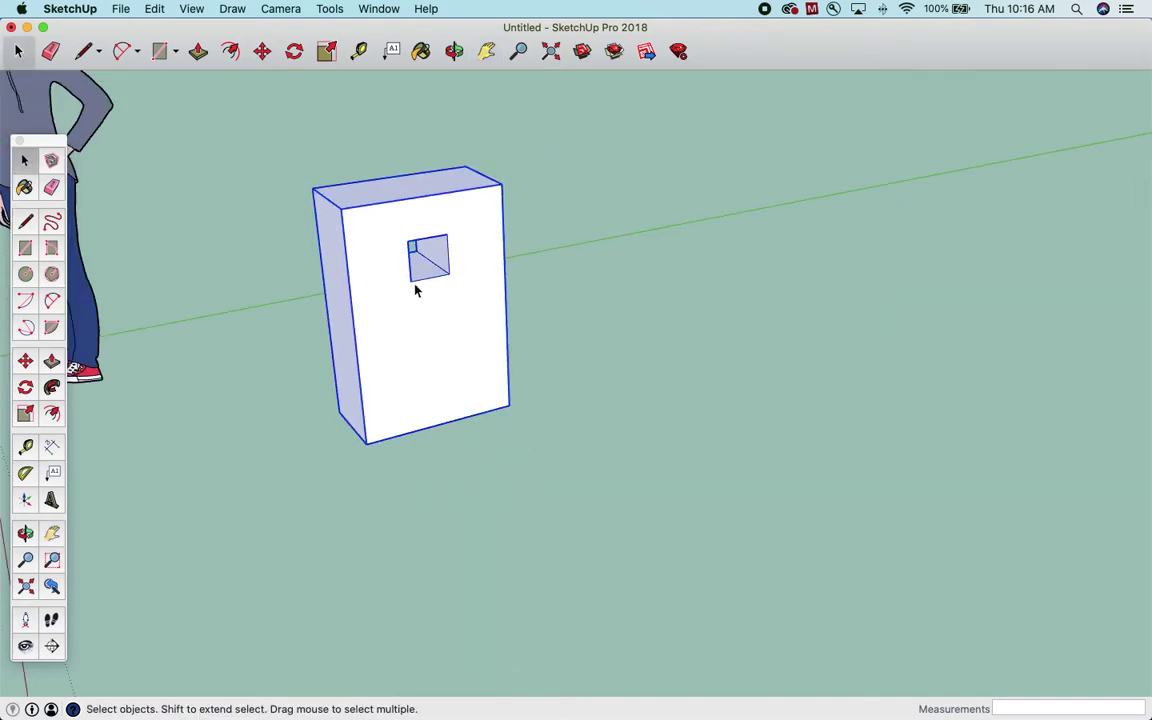
# Step: Draw a rectangle about 6 1/2 by 8 inches on the block's front face outside the group and pull it out about 2' 6"
pyautogui.click(300, 172)
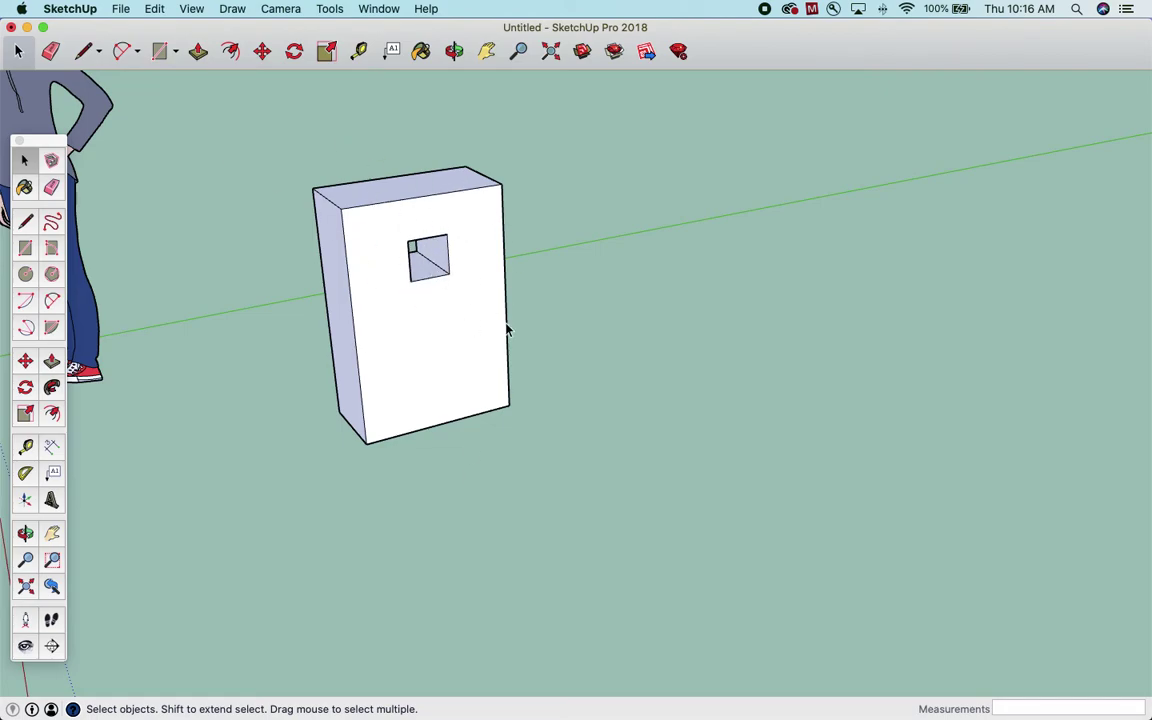
pyautogui.click(160, 51)
pyautogui.click(394, 327)
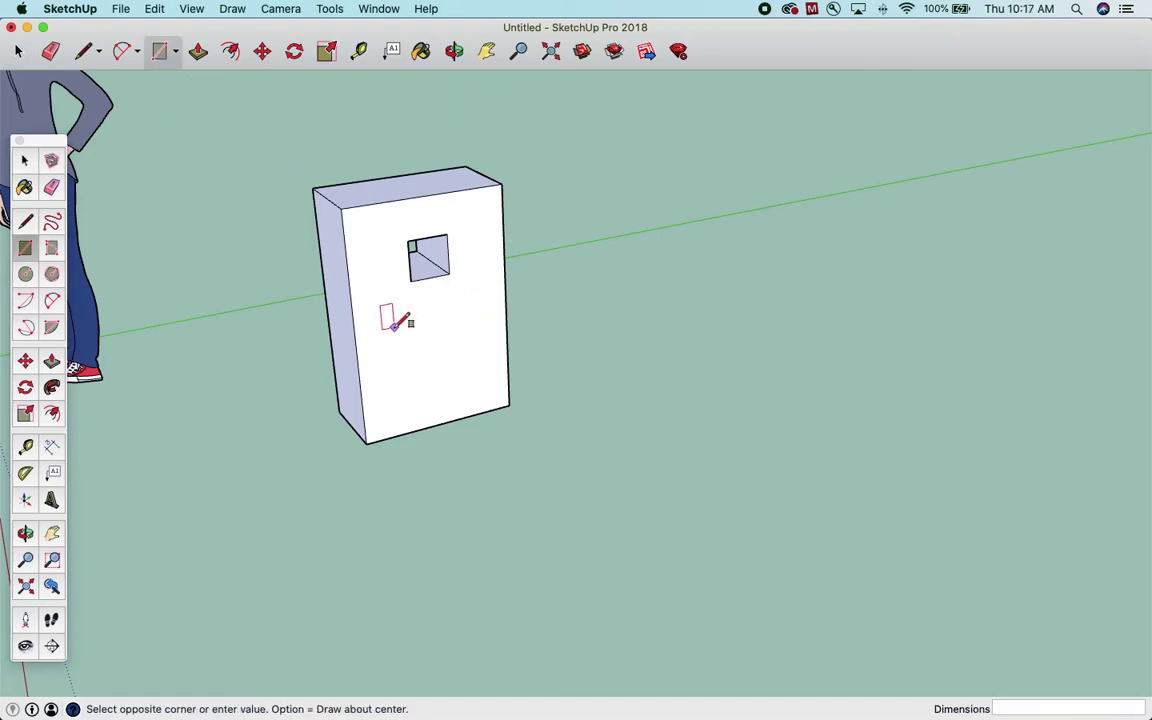
pyautogui.click(447, 357)
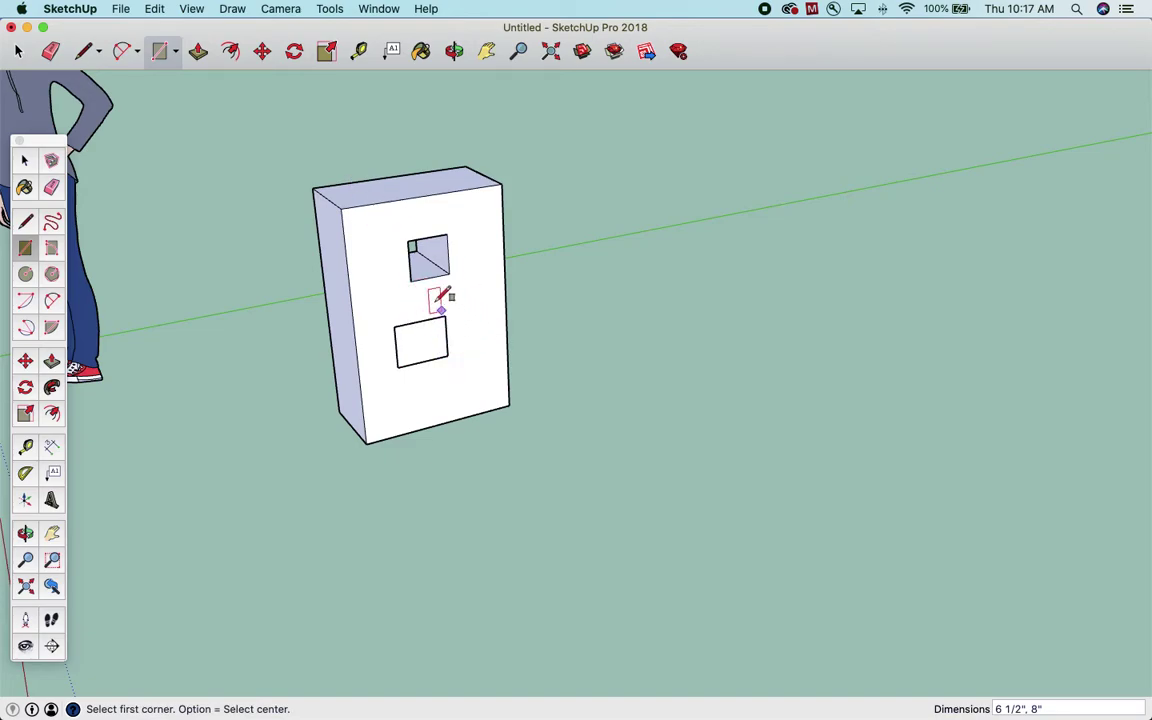
pyautogui.click(197, 50)
pyautogui.moveTo(416, 337); pyautogui.dragTo(513, 428)
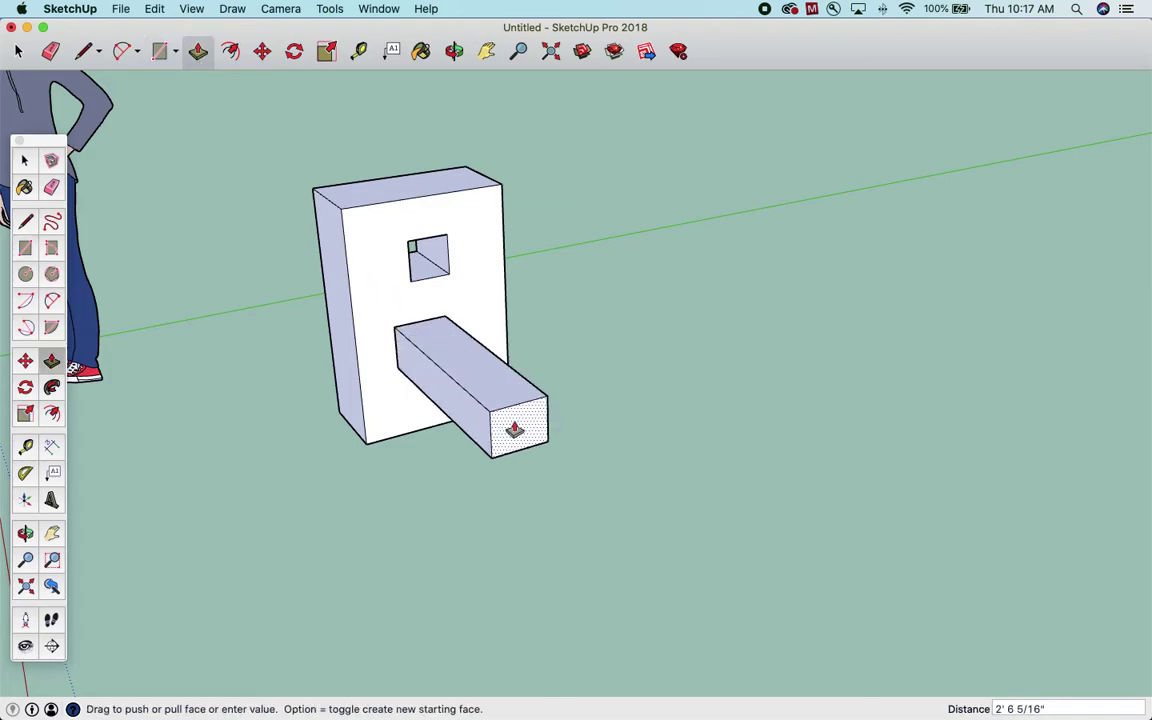
# Step: Delete the block group, restore it, and undo the pull on the loose rectangle
pyautogui.click(18, 50)
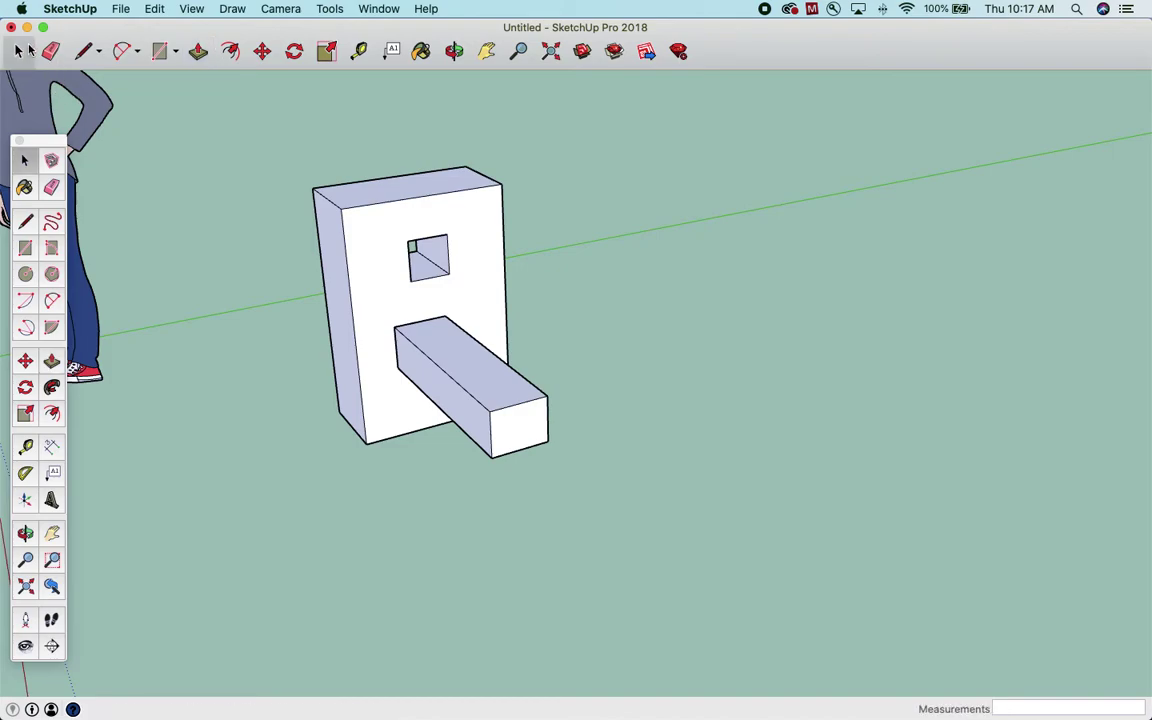
pyautogui.click(437, 221)
pyautogui.press('Delete')
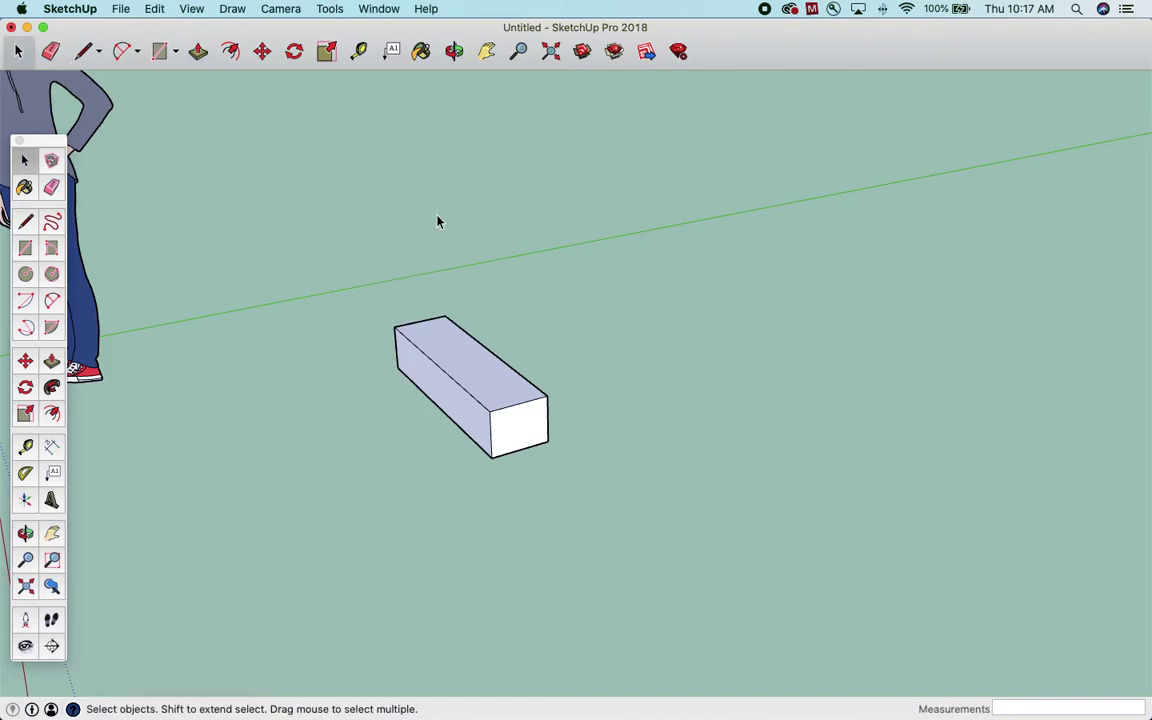
pyautogui.press('super+z')
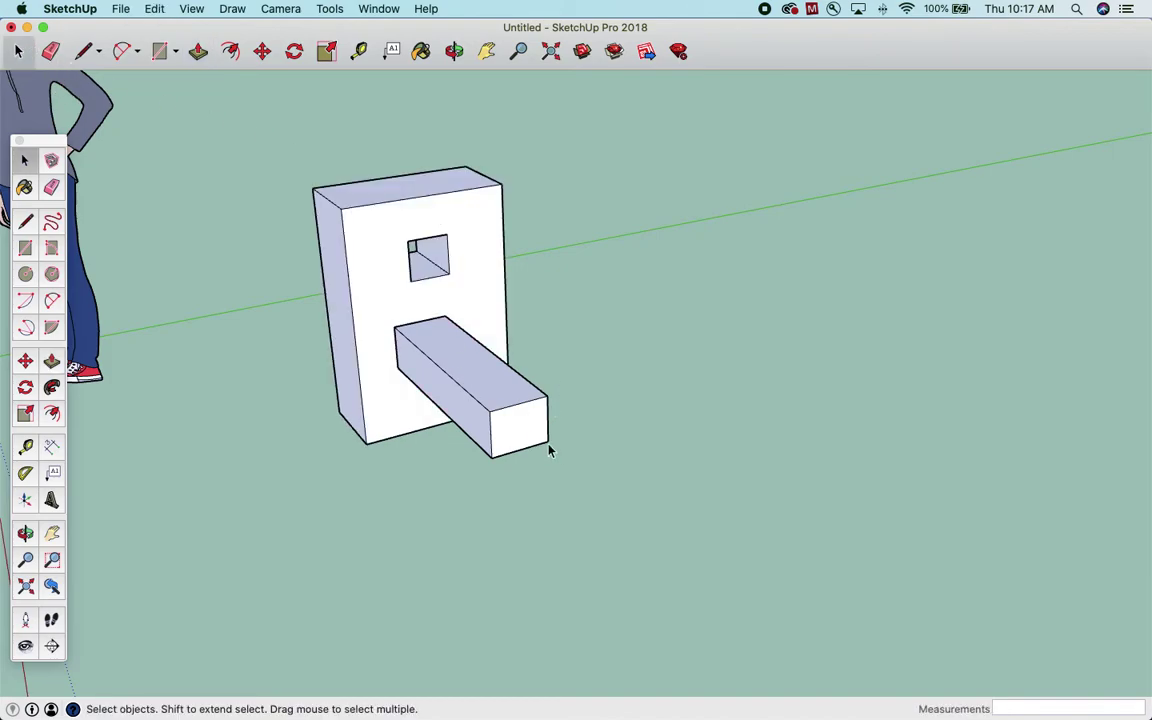
pyautogui.moveTo(503, 465); pyautogui.dragTo(505, 462)
pyautogui.press('super+z')
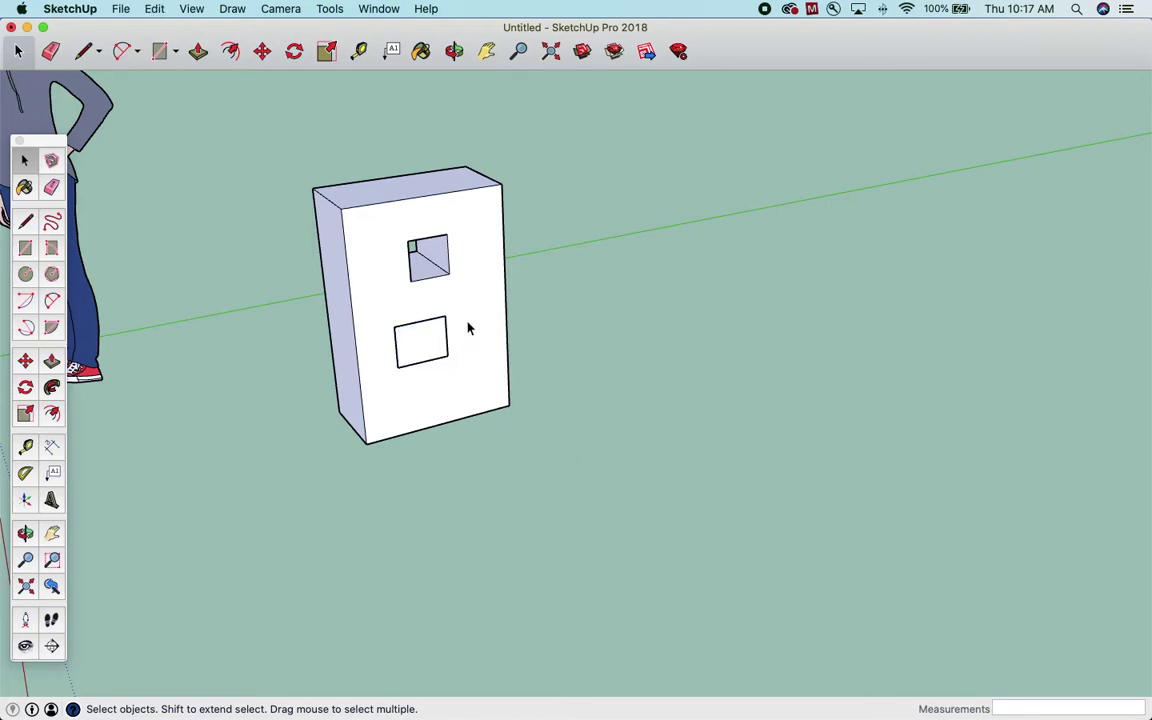
# Step: Try pushing the loose rectangle 6' 10" back through the block and undo the extrusion
pyautogui.click(198, 50)
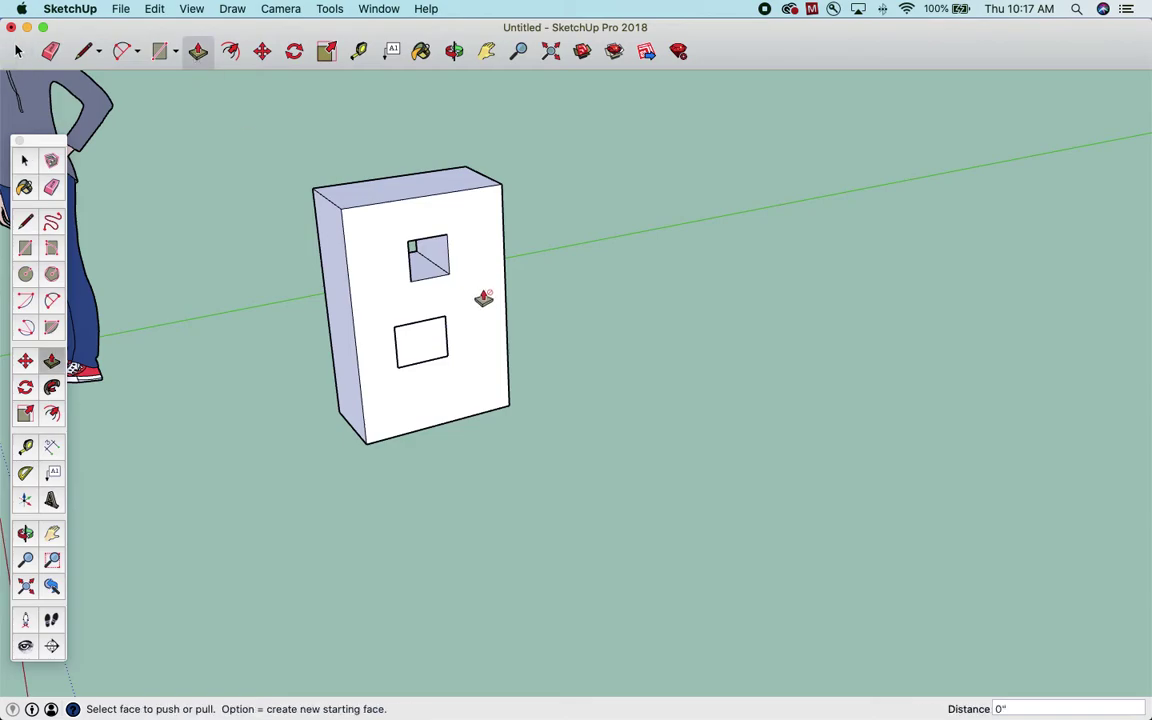
pyautogui.click(418, 334)
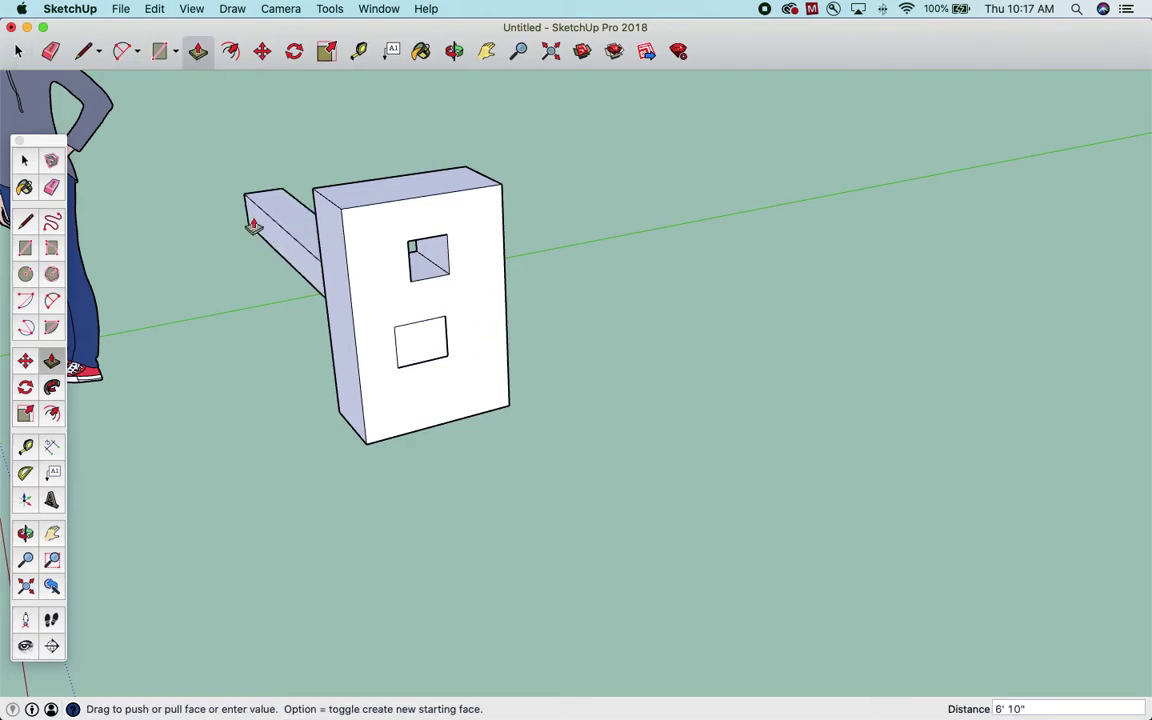
pyautogui.click(254, 225)
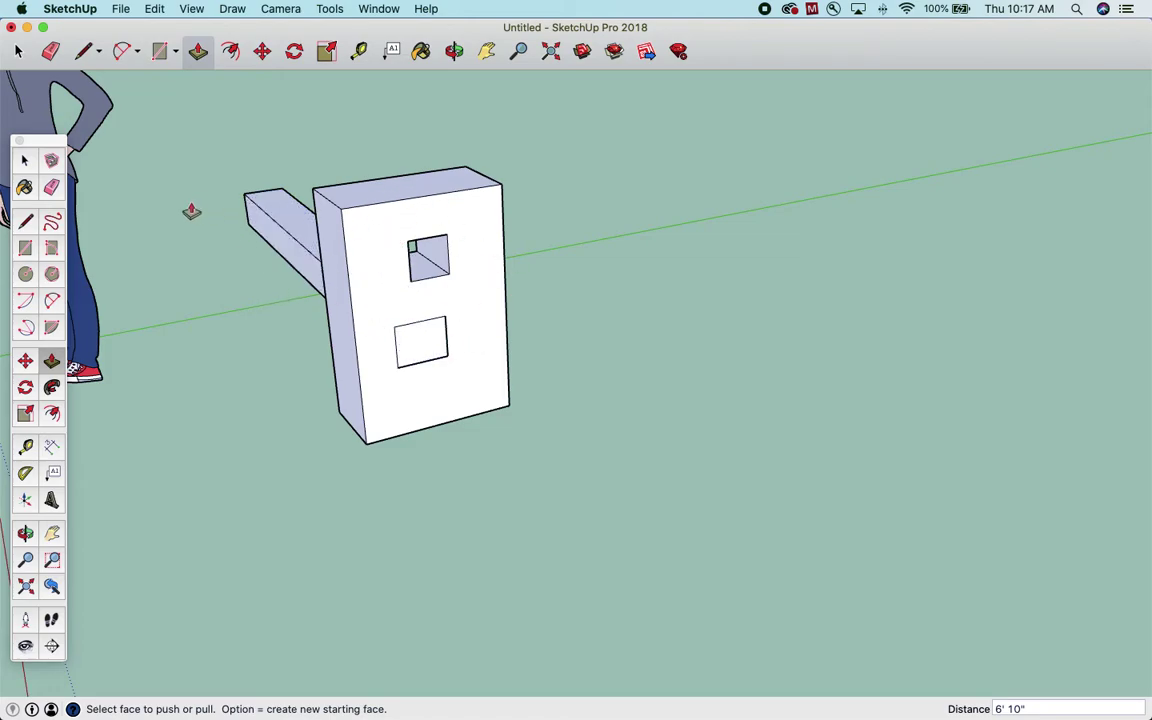
pyautogui.press('super+z')
# Step: Open the block group for editing and draw a narrow upright rectangle about 7 1/8 by 2 11/16 inches beside the loose rectangle
pyautogui.click(18, 50)
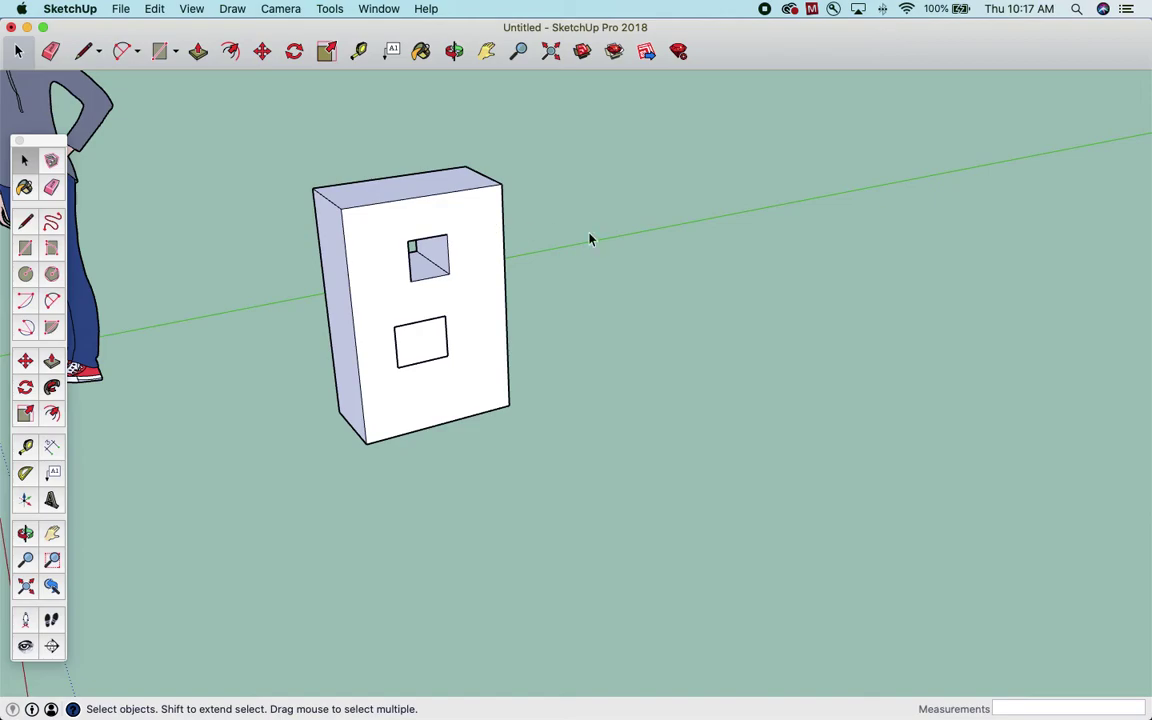
pyautogui.doubleClick(476, 224)
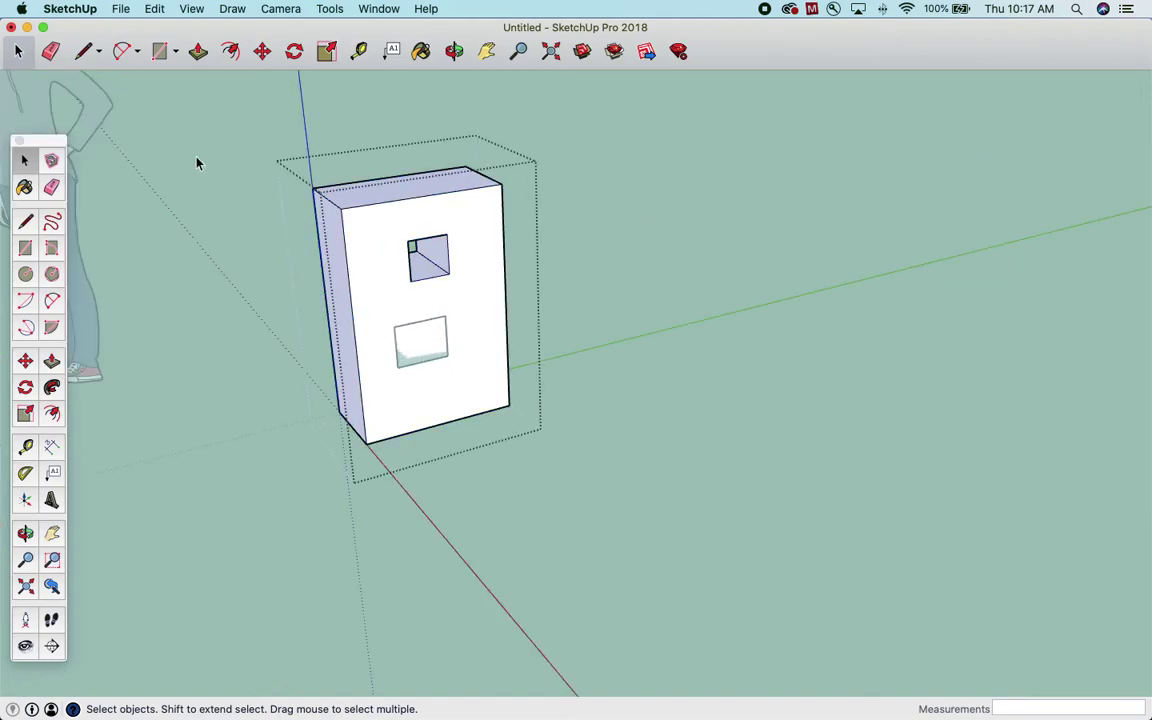
pyautogui.click(168, 55)
pyautogui.click(464, 302)
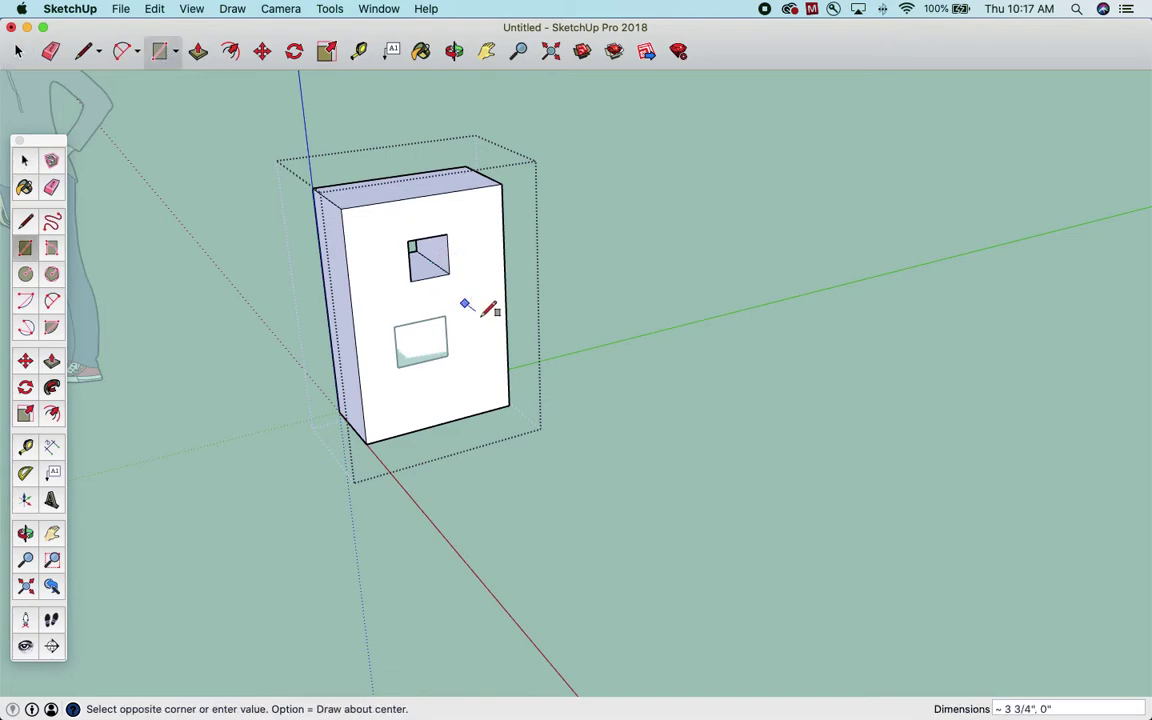
pyautogui.click(482, 343)
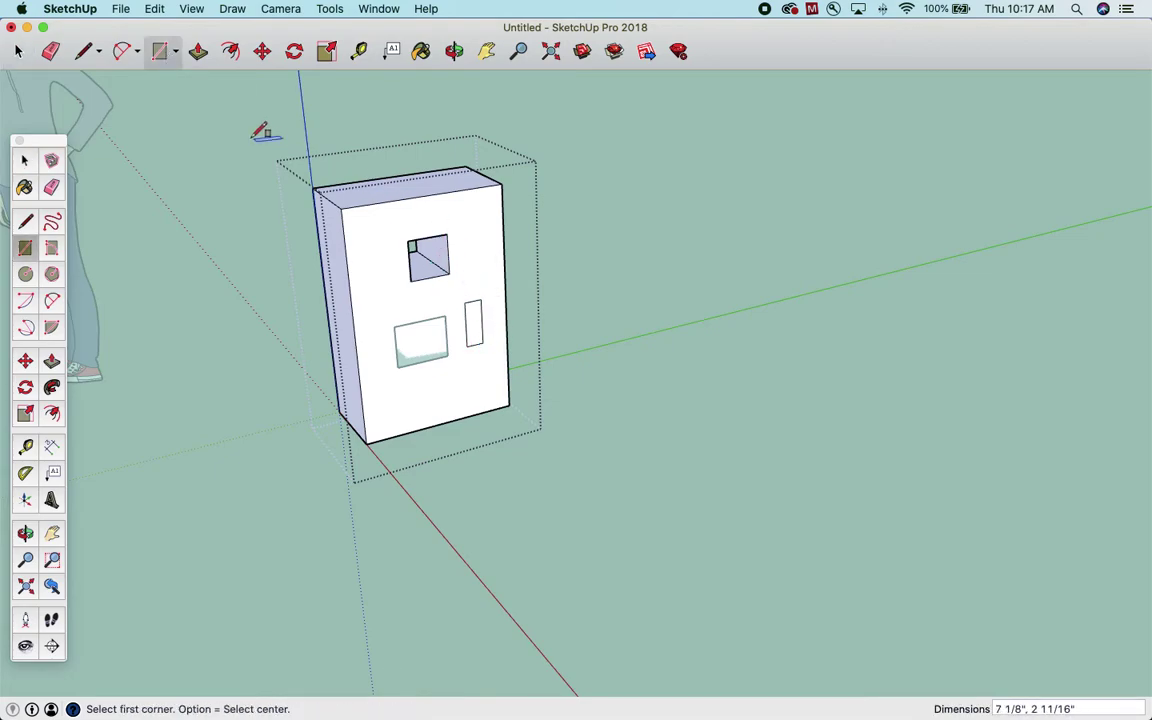
# Step: Push the narrow rectangle 1 foot into the block to cut a second opening through it
pyautogui.click(198, 51)
pyautogui.moveTo(474, 323); pyautogui.dragTo(296, 172)
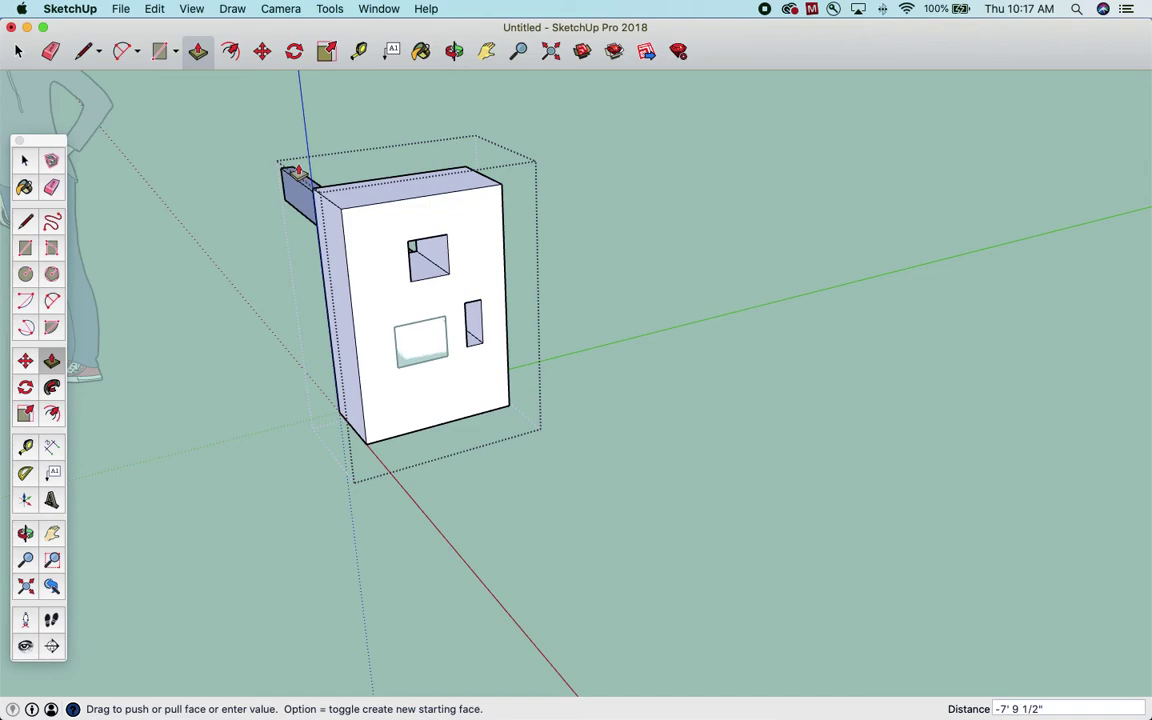
pyautogui.press('Return')
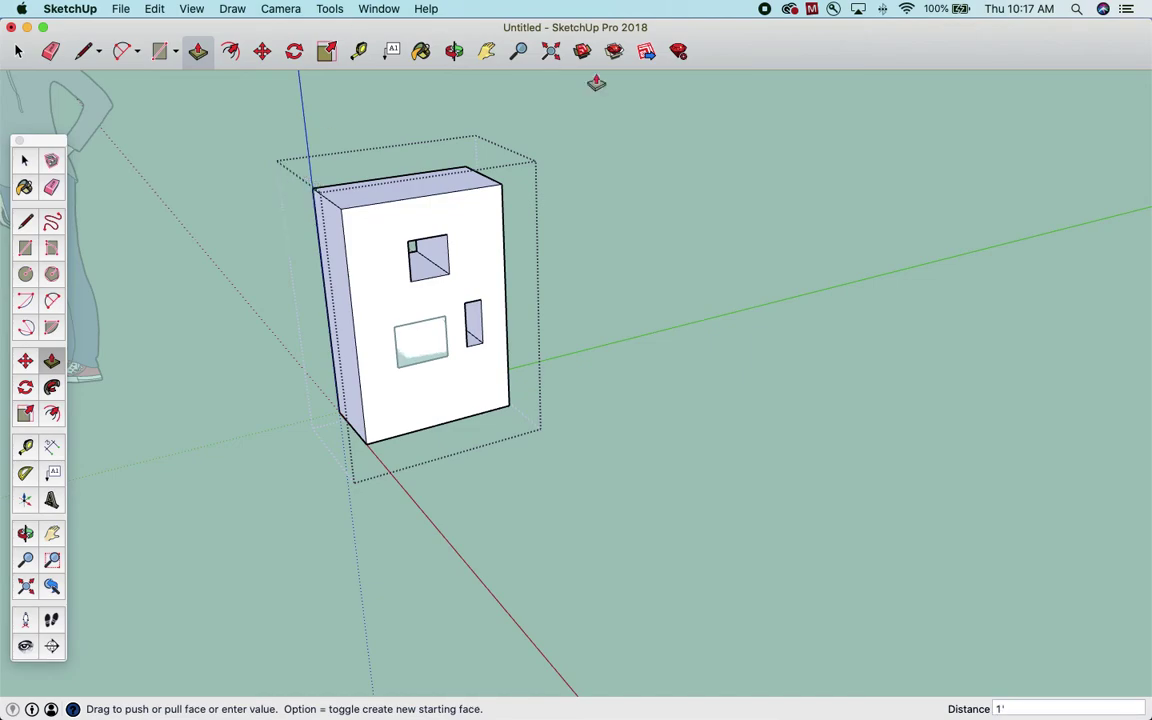
# Step: Examine the cut openings and the loose rectangle from several angles, both inside and outside the group's editing mode
pyautogui.click(454, 51)
pyautogui.moveTo(540, 250); pyautogui.dragTo(404, 324)
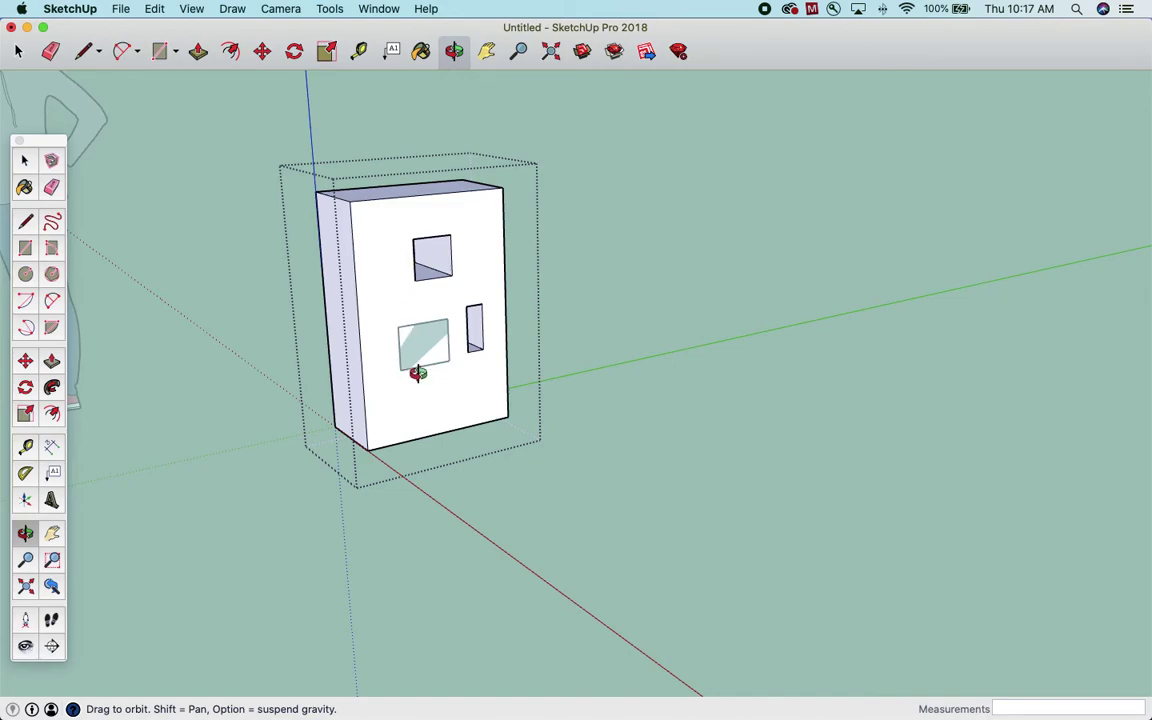
pyautogui.moveTo(452, 358); pyautogui.dragTo(431, 339)
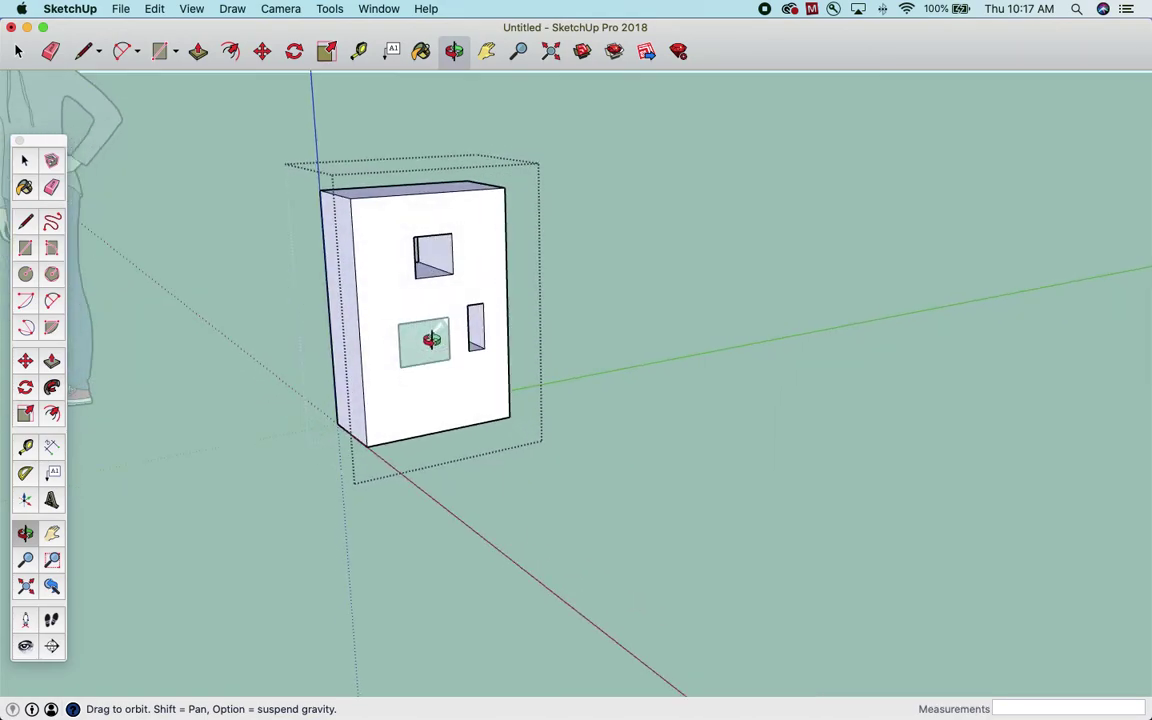
pyautogui.click(20, 52)
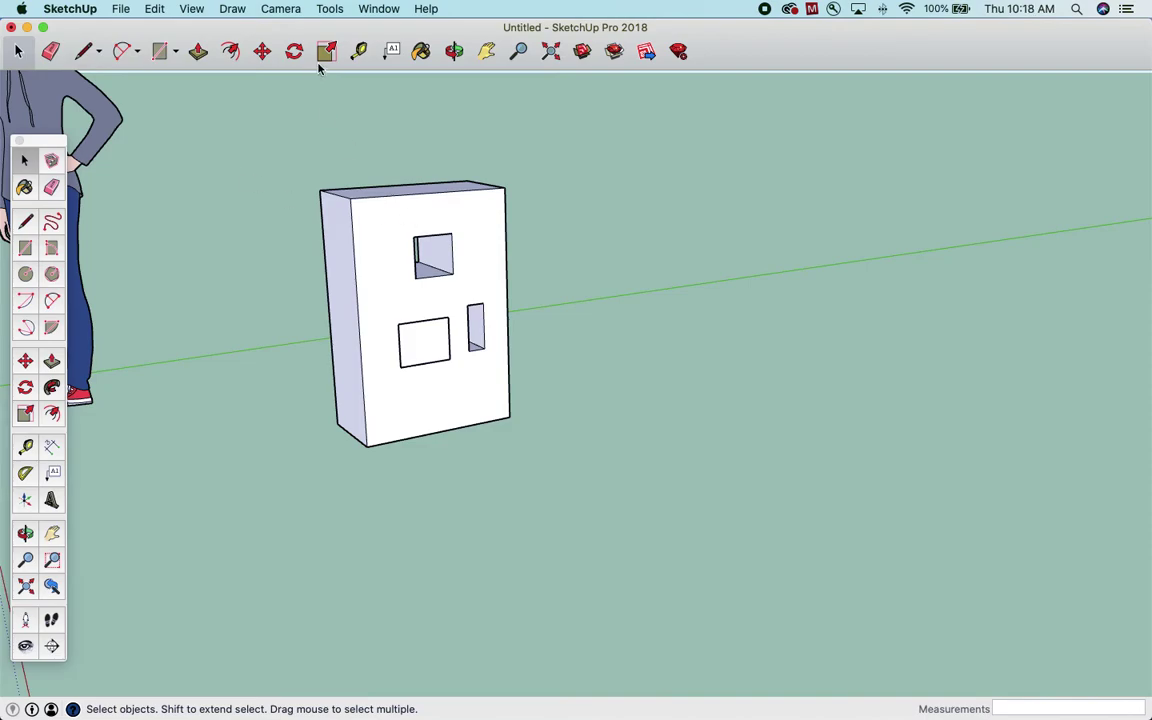
pyautogui.click(454, 51)
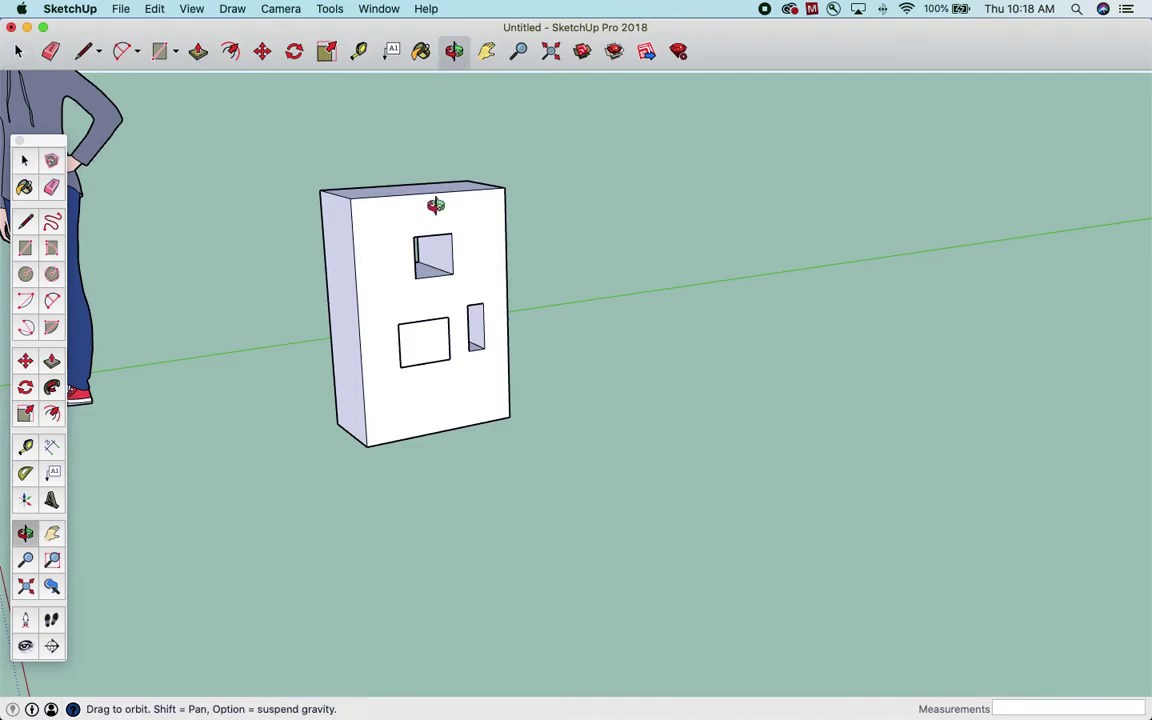
pyautogui.moveTo(435, 200); pyautogui.dragTo(337, 294)
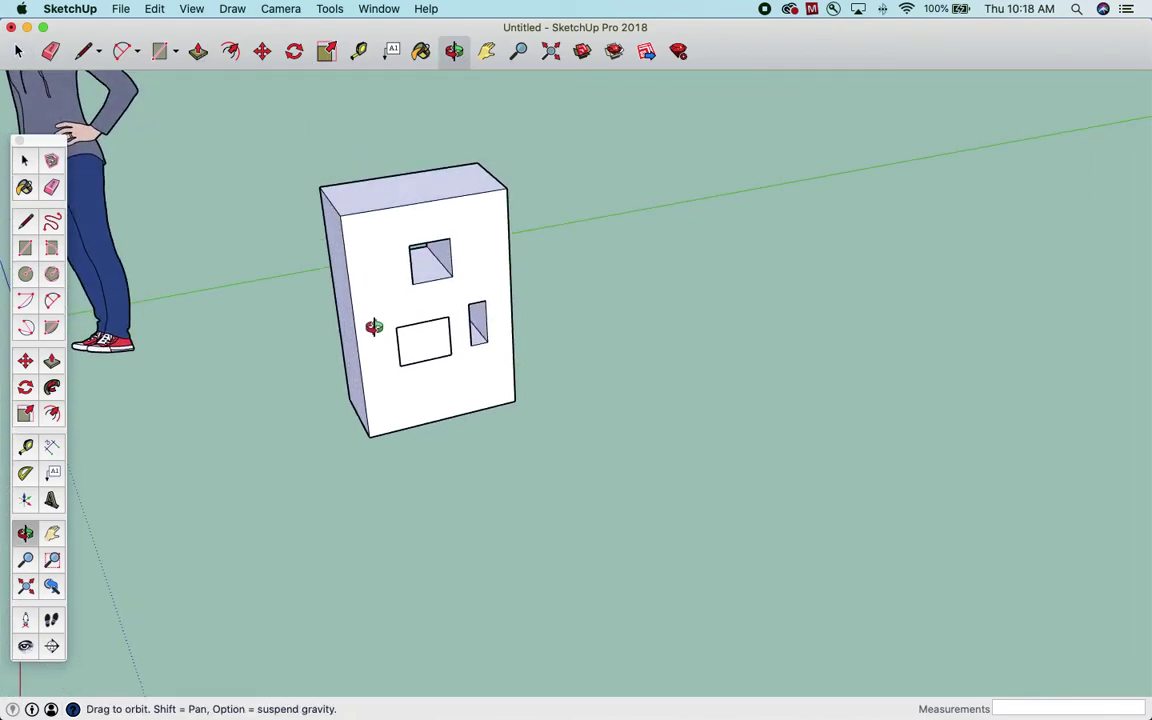
pyautogui.click(18, 51)
pyautogui.doubleClick(388, 295)
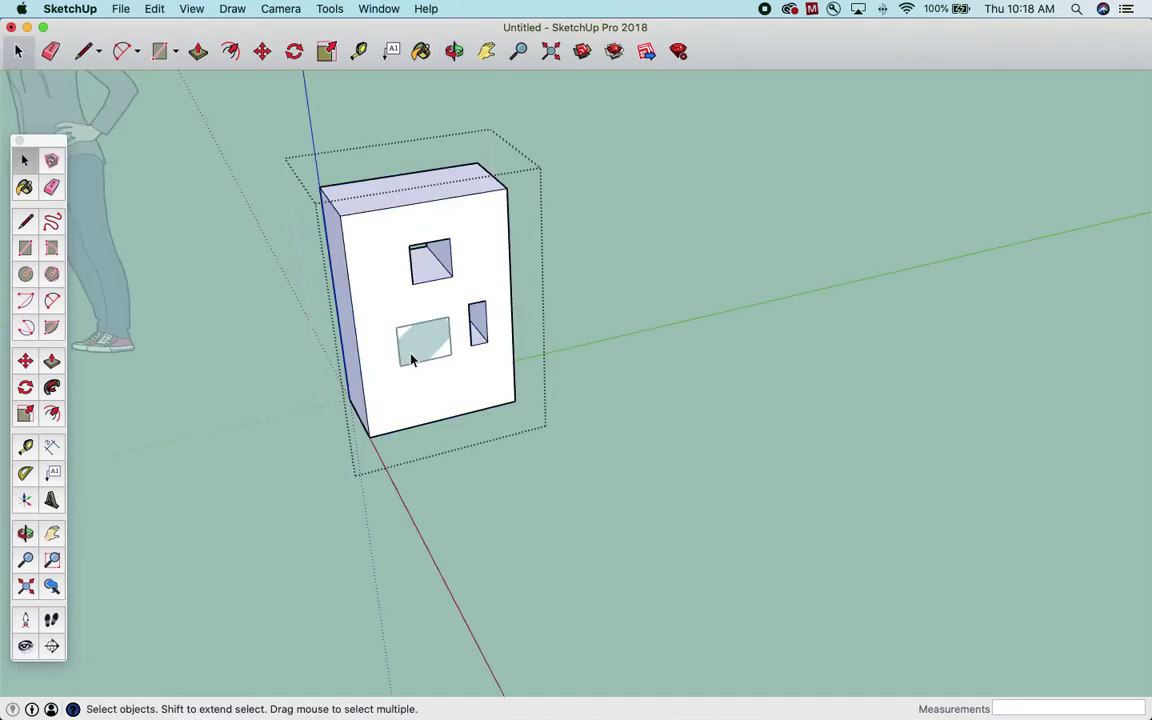
pyautogui.click(454, 51)
pyautogui.moveTo(499, 288); pyautogui.dragTo(456, 274)
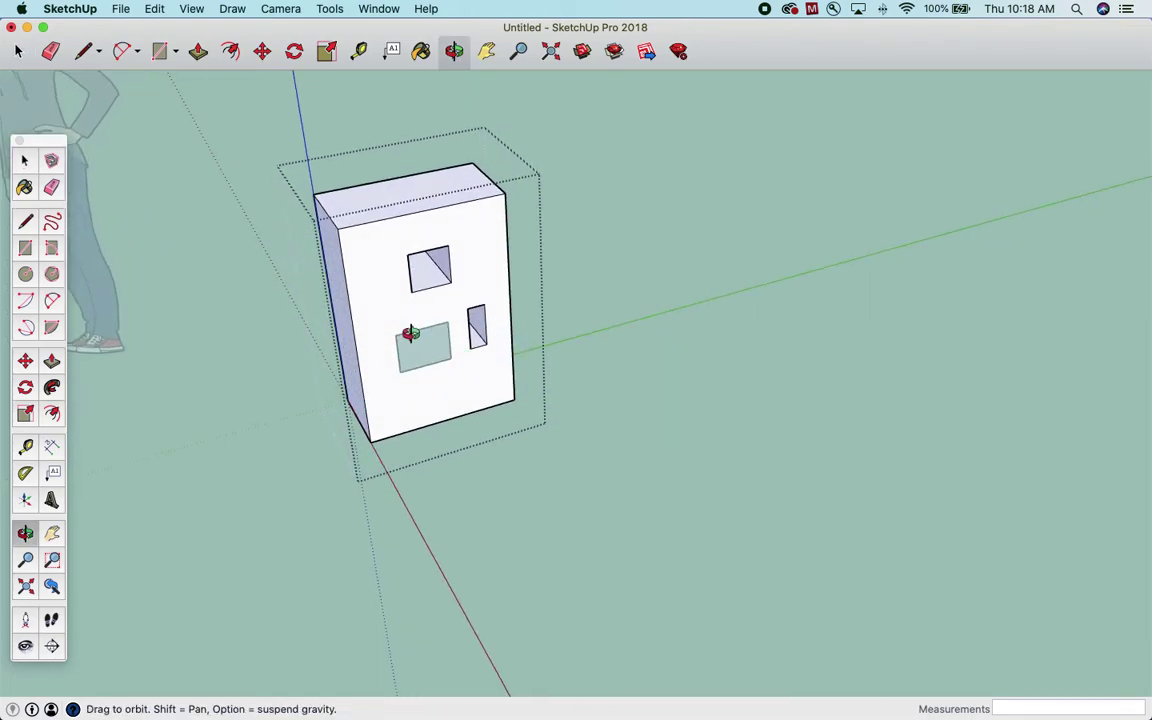
# Step: Leave the group's editing mode and delete the loose rectangle on the block's front face
pyautogui.click(20, 51)
pyautogui.click(219, 141)
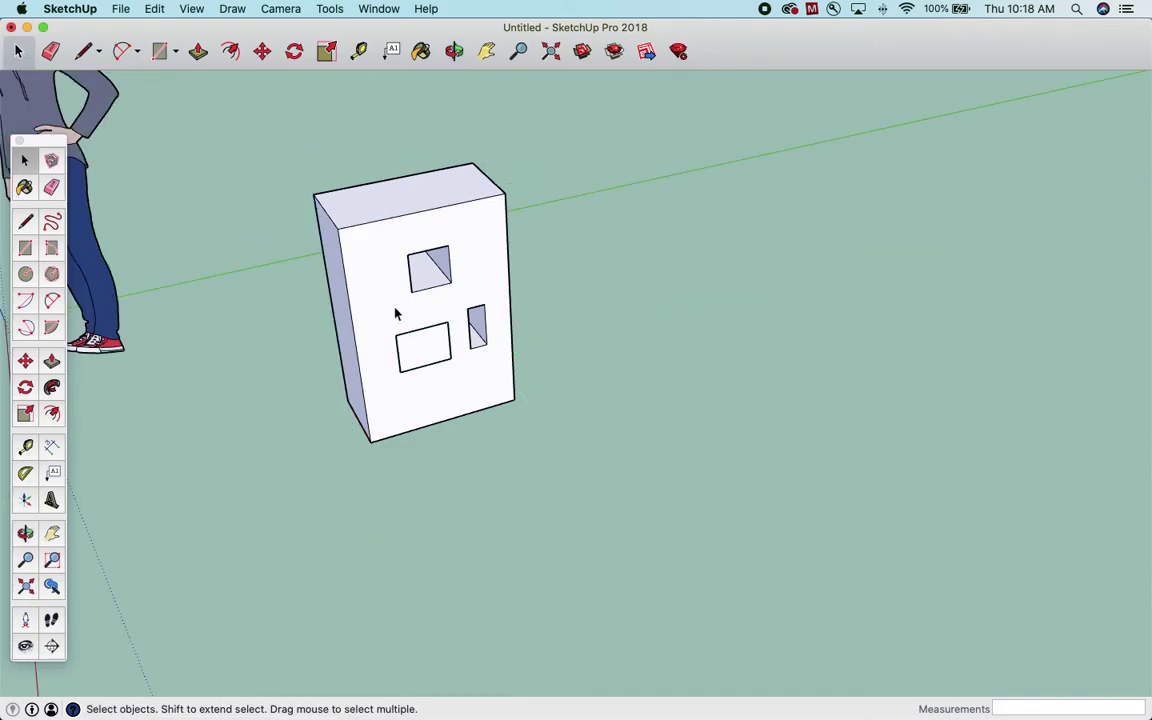
pyautogui.moveTo(383, 308); pyautogui.dragTo(470, 386)
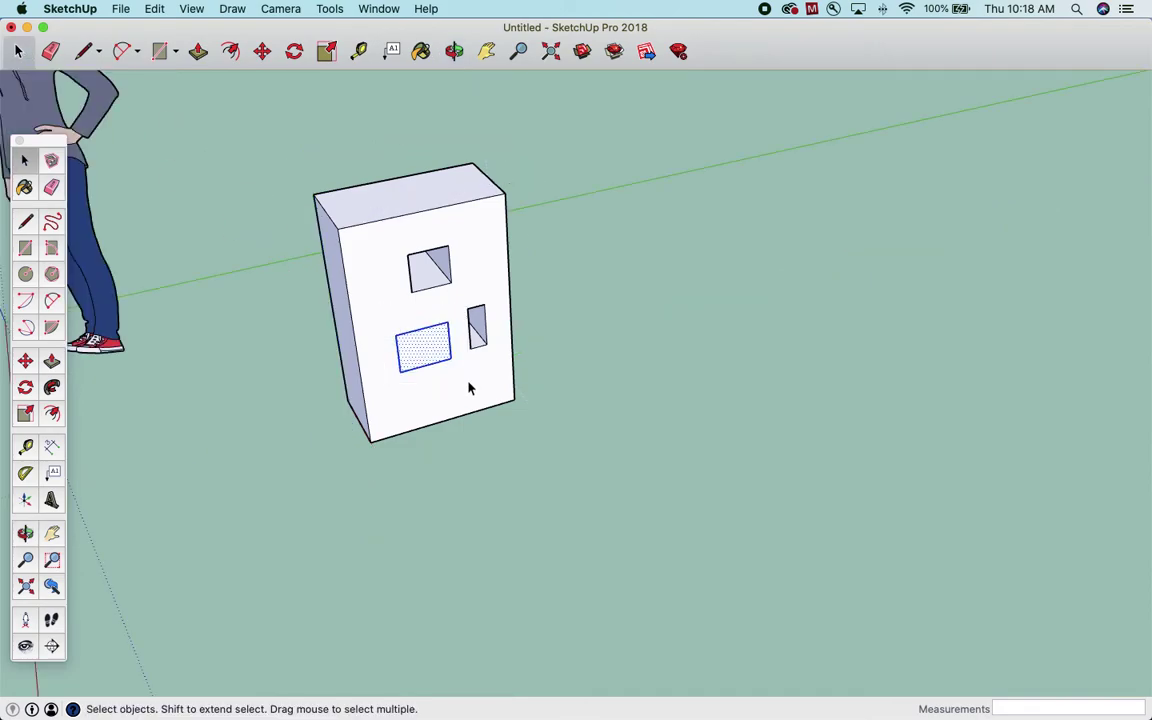
pyautogui.press('Delete')
# Step: Open the block group for editing and draw a rectangle about 7 7/16 by 5 13/16 inches below the square opening
pyautogui.doubleClick(431, 333)
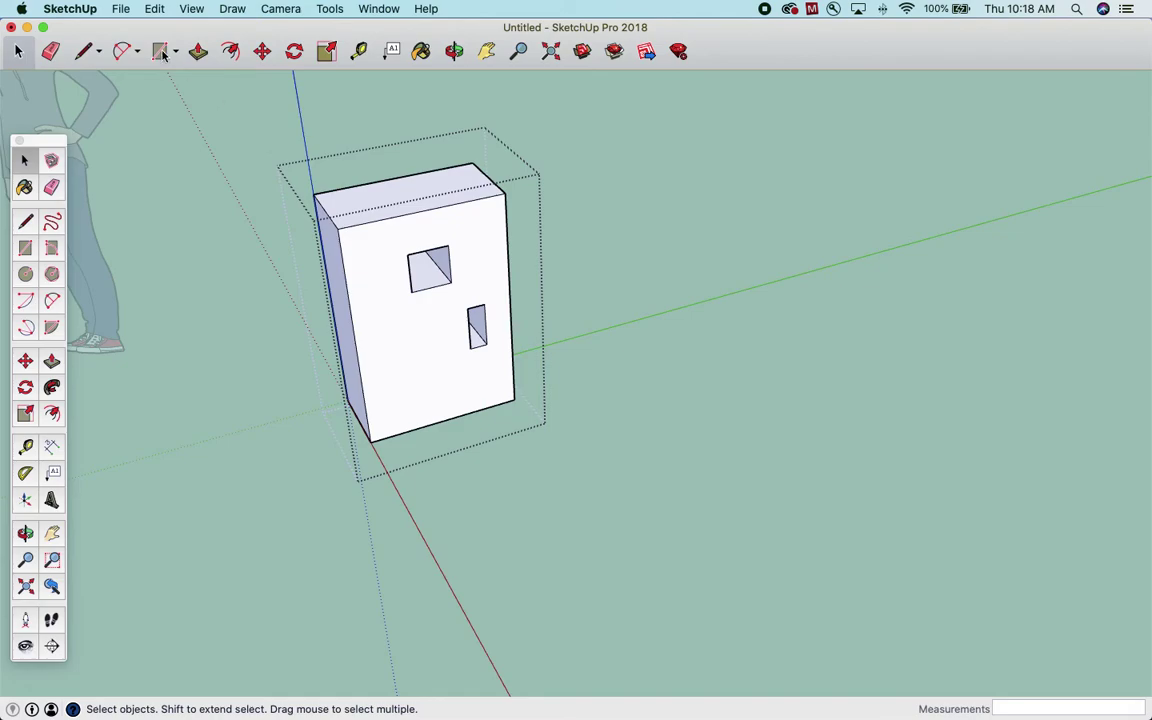
pyautogui.click(160, 51)
pyautogui.click(398, 317)
pyautogui.click(438, 353)
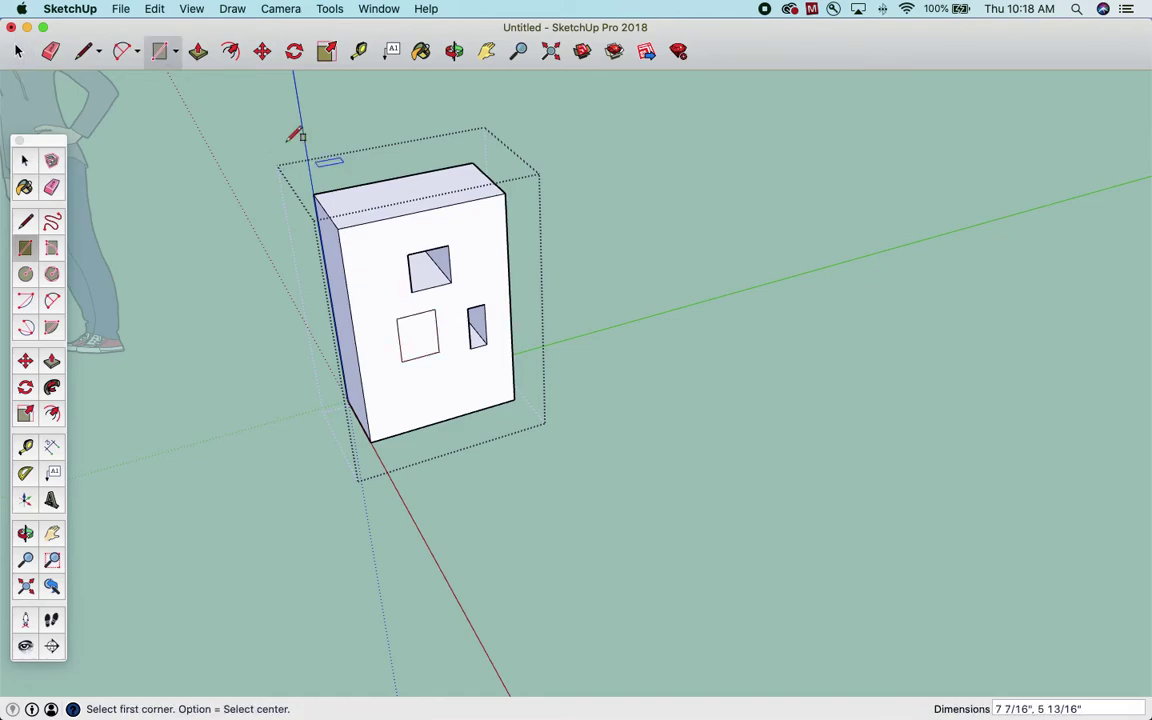
# Step: Push the new rectangle below the square opening 1 foot into the block to cut a third opening
pyautogui.click(196, 51)
pyautogui.click(414, 334)
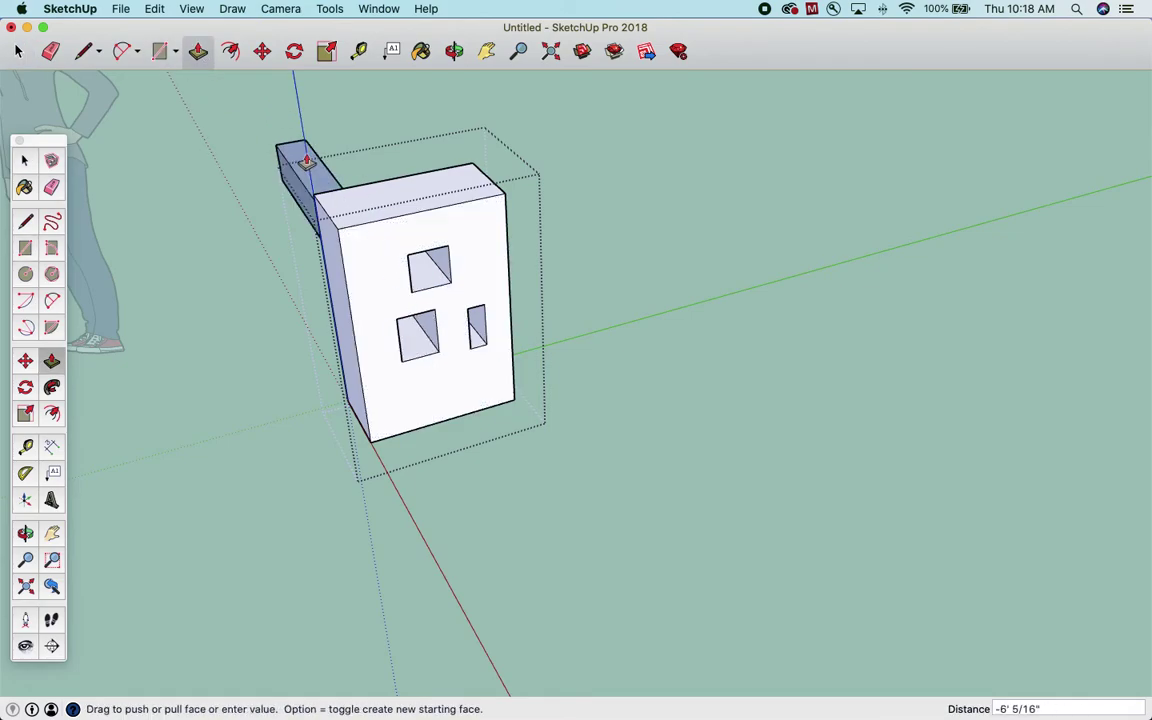
pyautogui.press('Return')
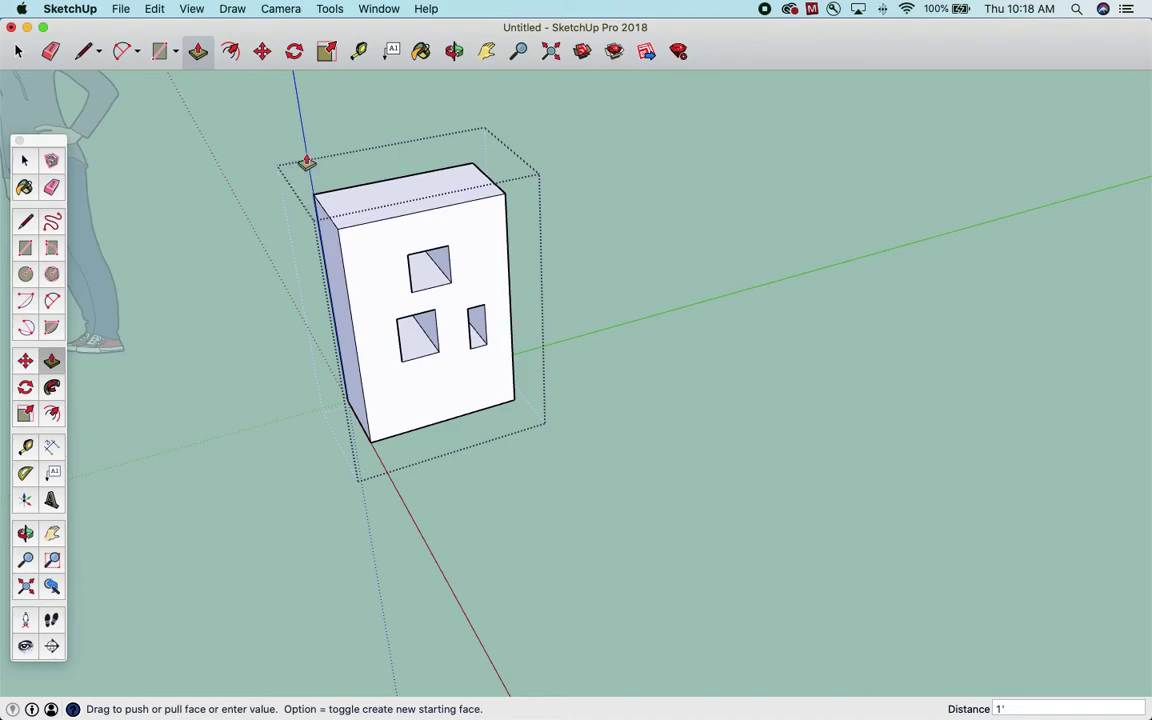
# Step: Draw a diagonal line about 9 3/4 inches long across the upper-left corner of the block's front face
pyautogui.click(453, 51)
pyautogui.moveTo(452, 160); pyautogui.dragTo(554, 249)
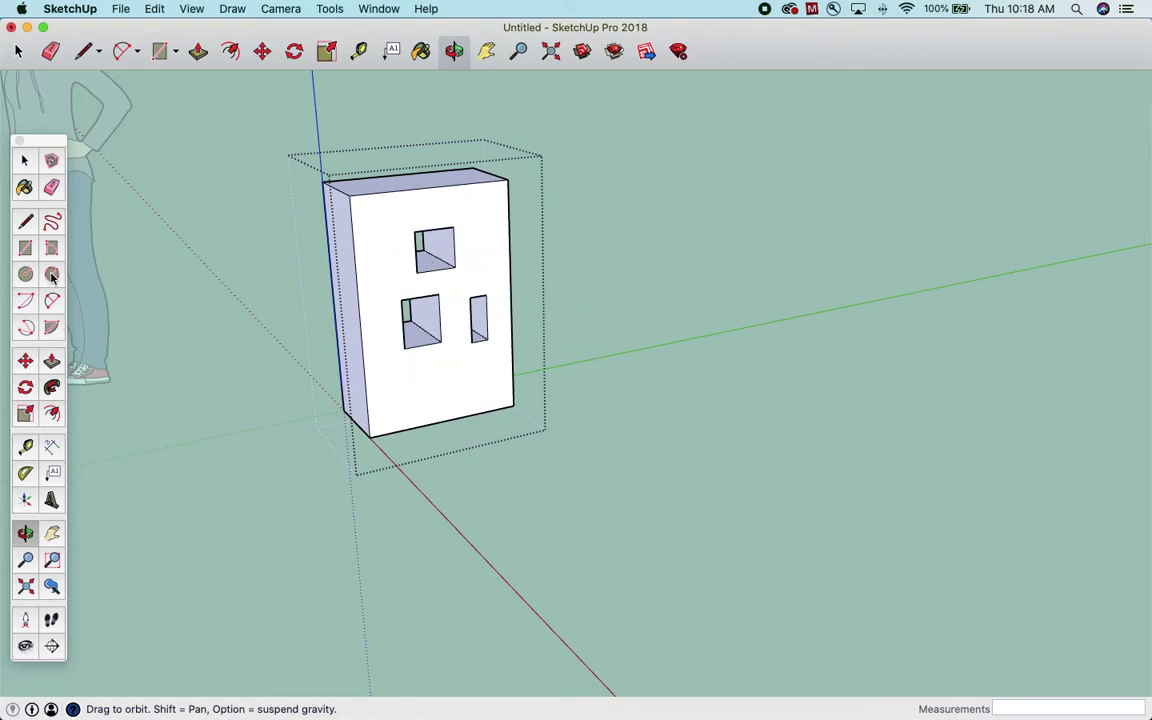
pyautogui.click(26, 222)
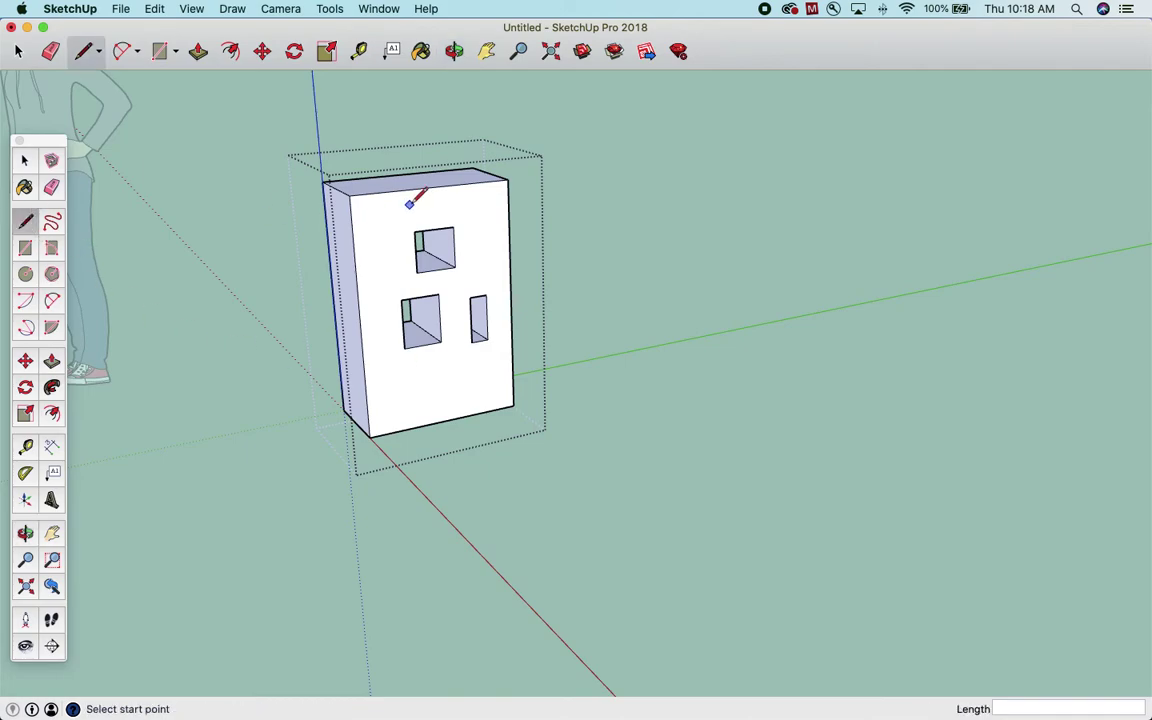
pyautogui.click(398, 190)
pyautogui.click(360, 248)
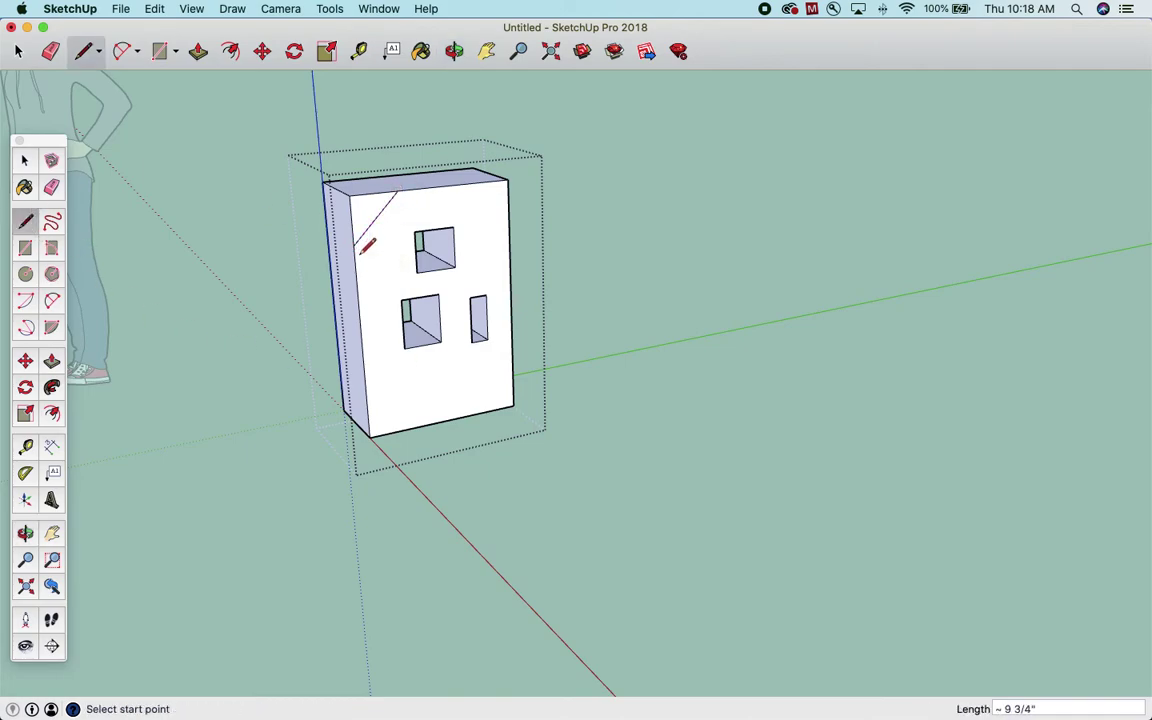
# Step: Push the triangular upper-left corner face 1 foot through the block to cut it off, undoing the first cut and repeating it
pyautogui.click(52, 362)
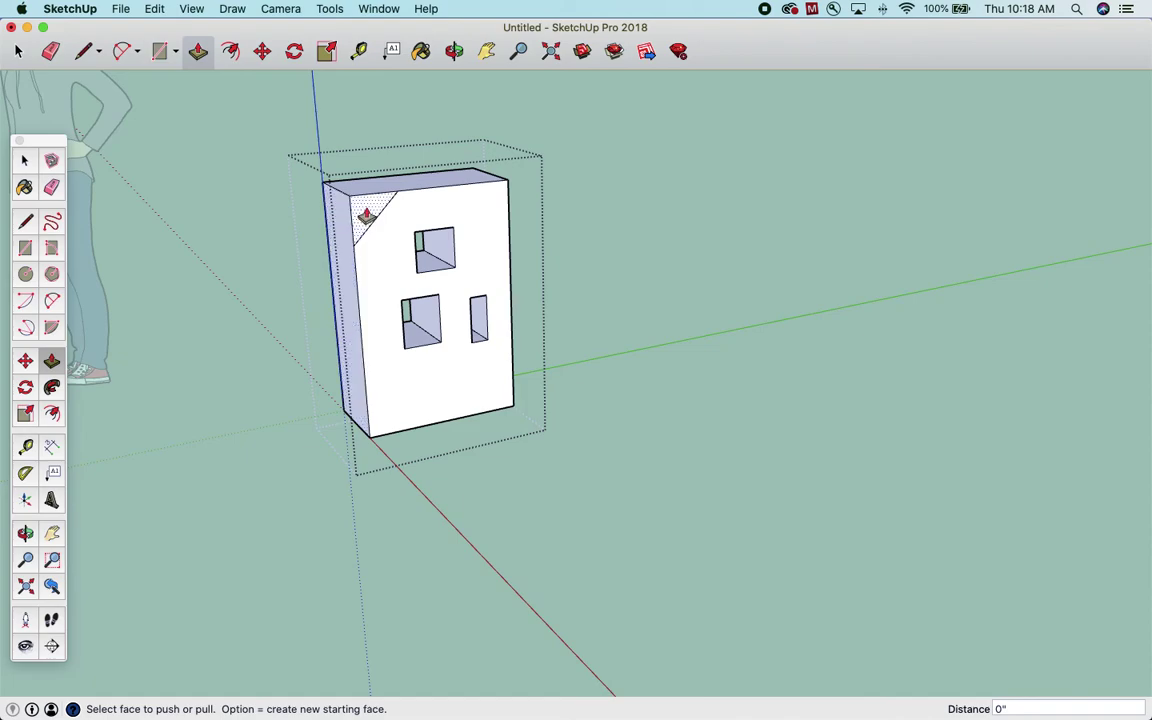
pyautogui.click(360, 218)
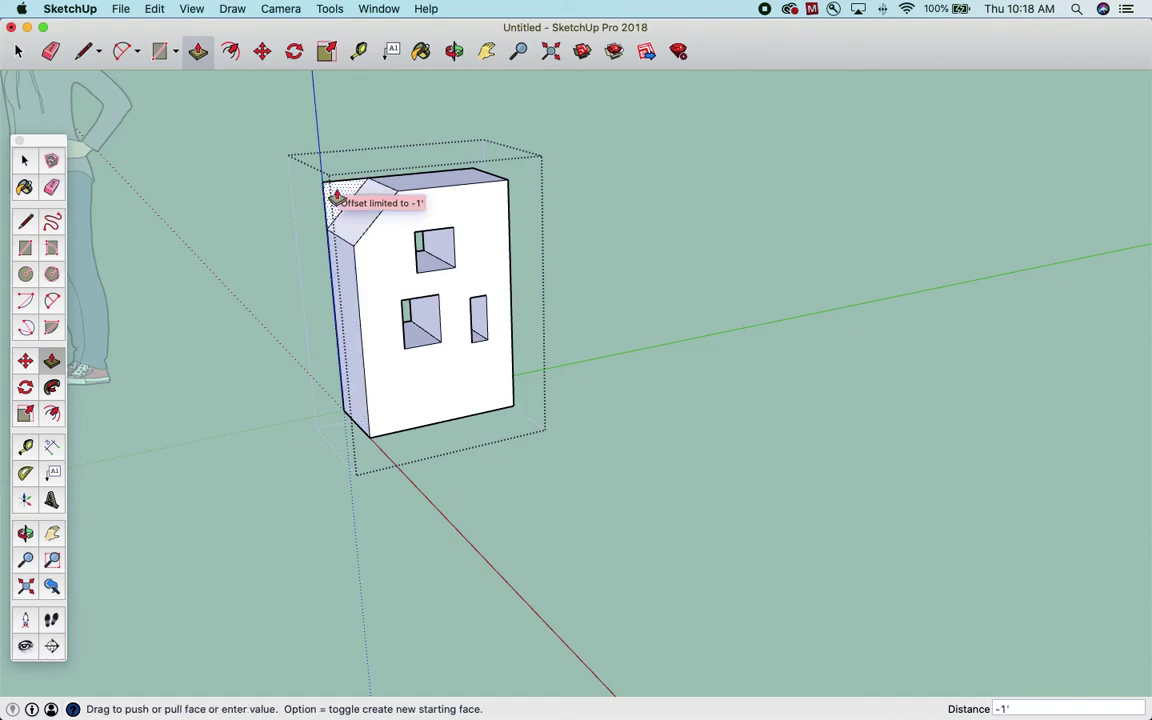
pyautogui.click(323, 188)
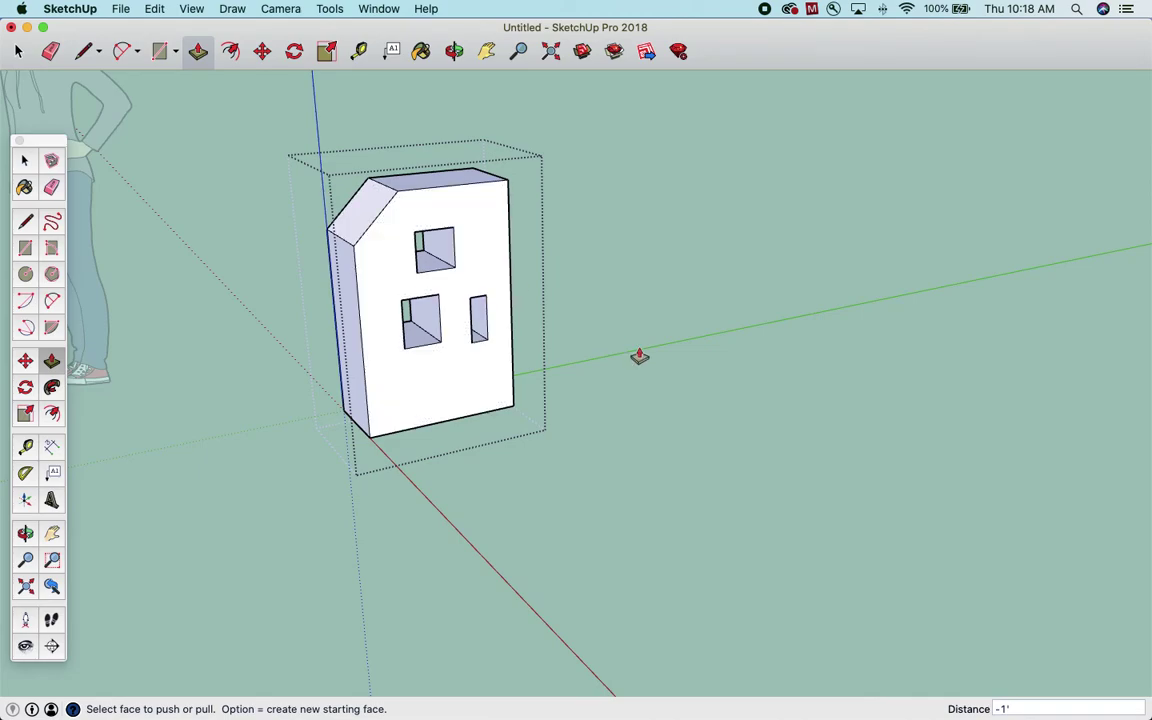
pyautogui.press('super+z')
pyautogui.click(331, 192)
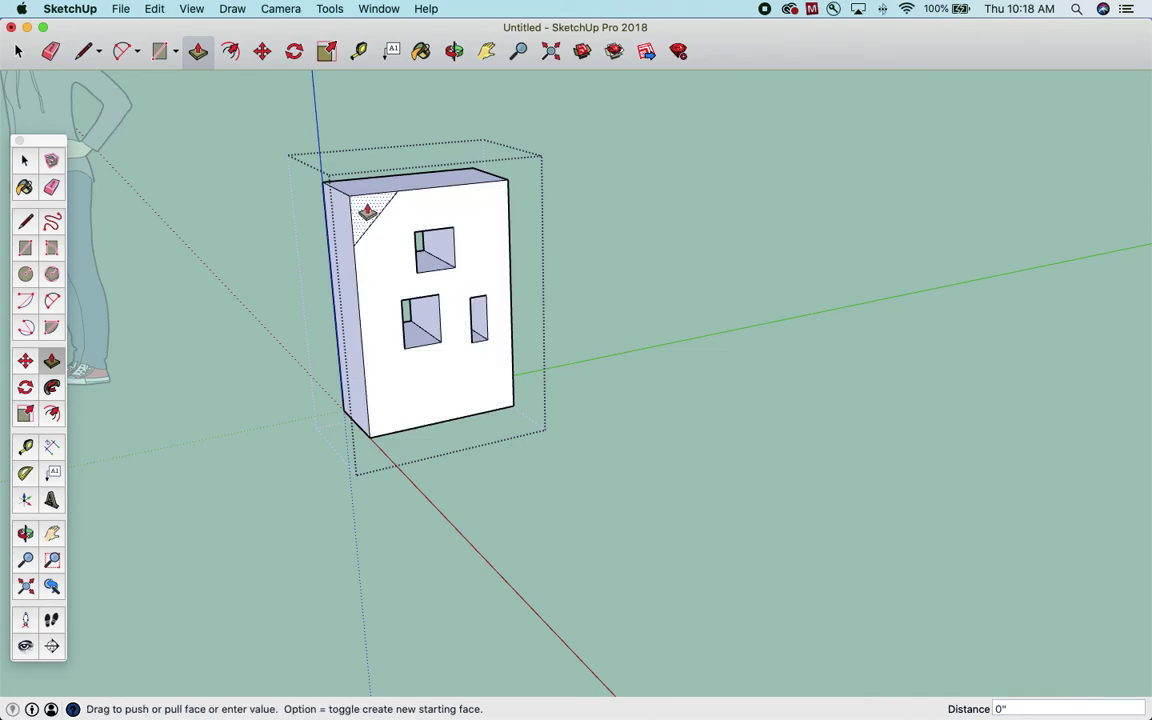
pyautogui.click(223, 157)
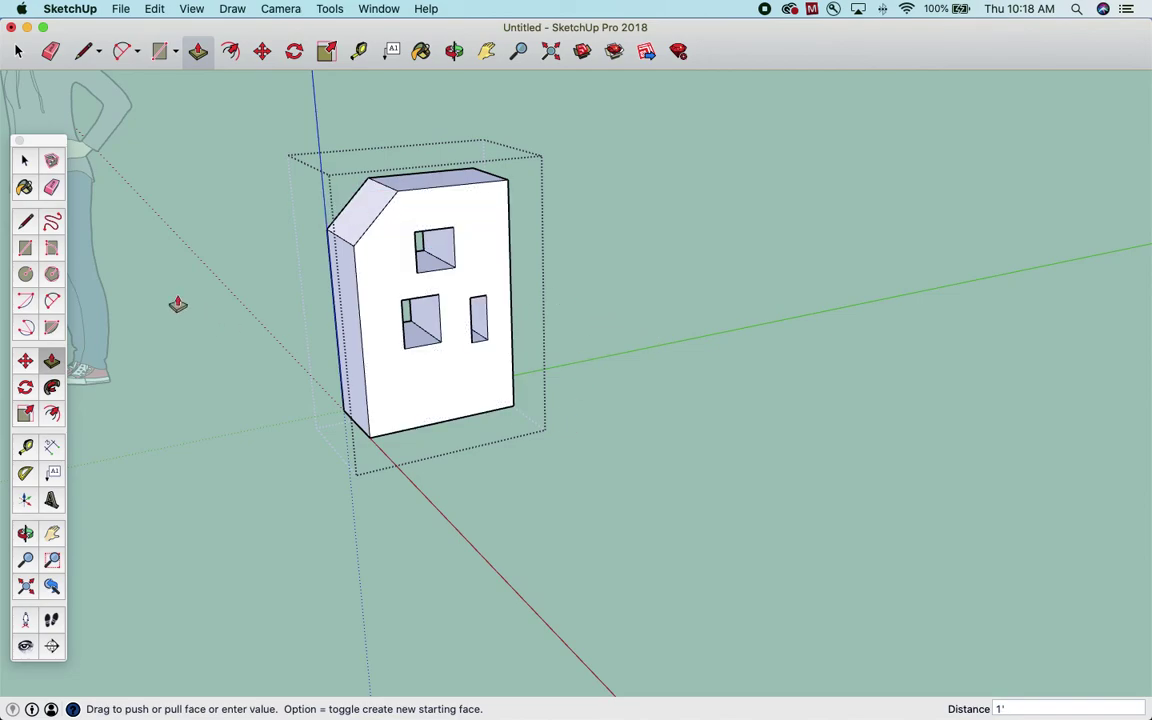
# Step: Draw a jagged five-segment line between the front face's two lower corners, with its last segment about 9 13/16 inches long
pyautogui.click(26, 223)
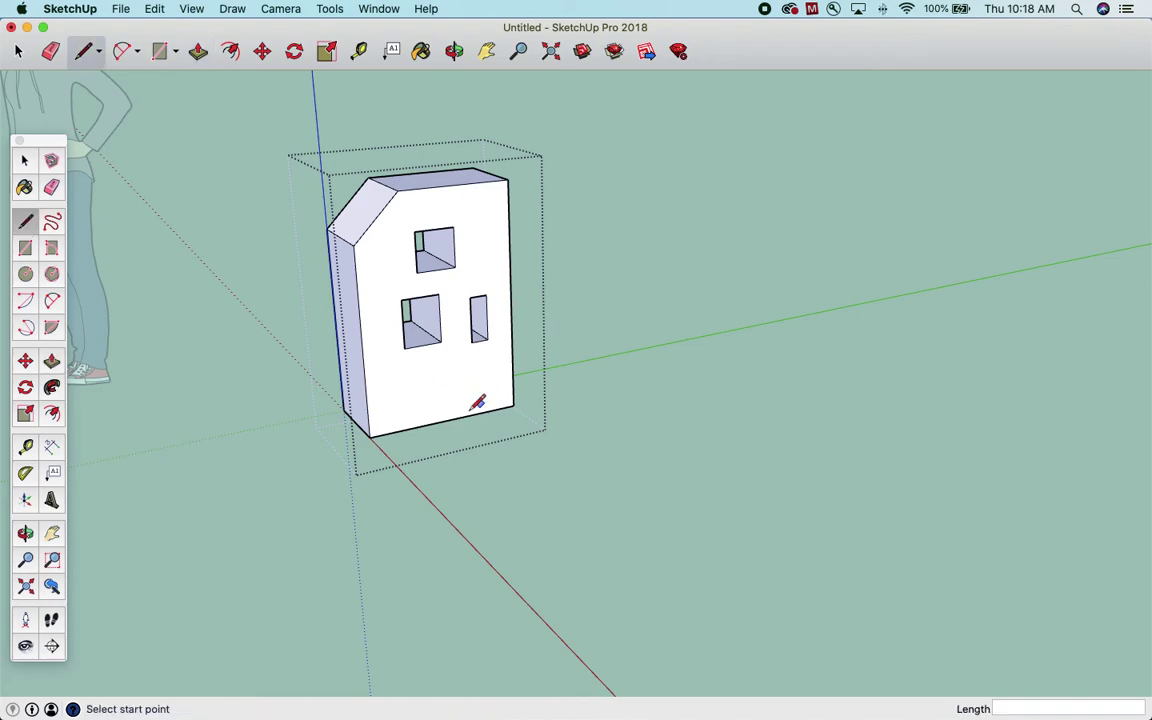
pyautogui.click(370, 435)
pyautogui.click(394, 405)
pyautogui.click(437, 397)
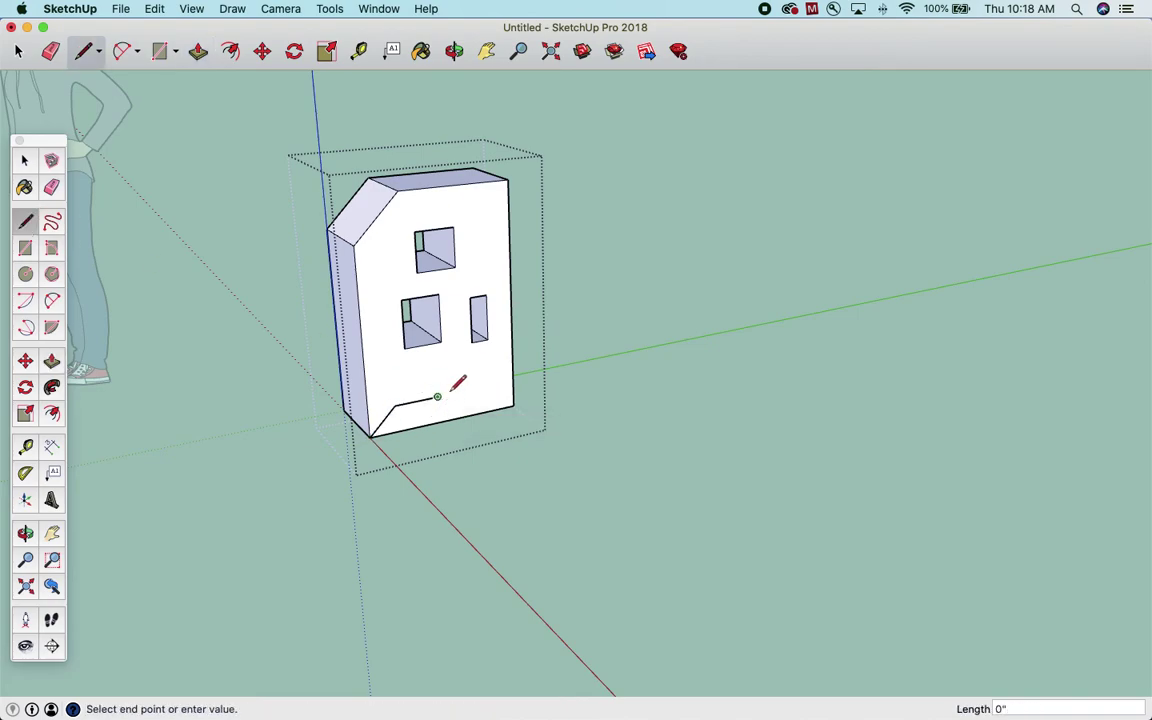
pyautogui.click(460, 365)
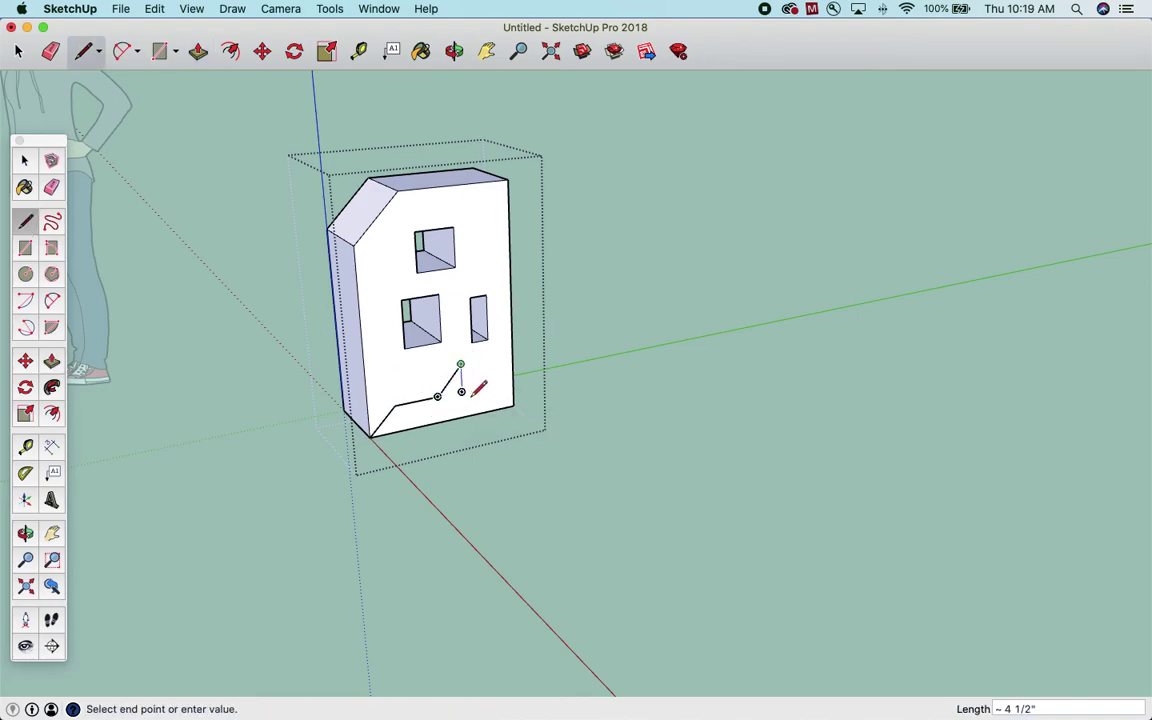
pyautogui.click(513, 405)
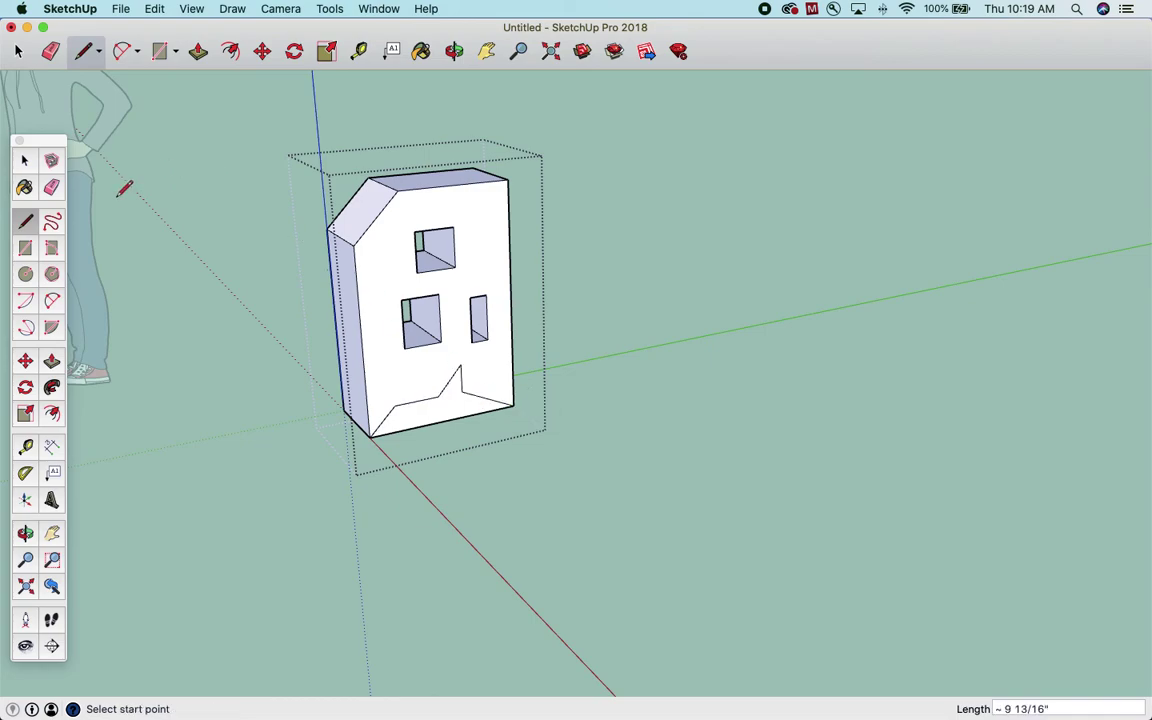
# Step: Push the front face area below the jagged line 1 foot through the block to cut away its base
pyautogui.click(51, 360)
pyautogui.click(442, 410)
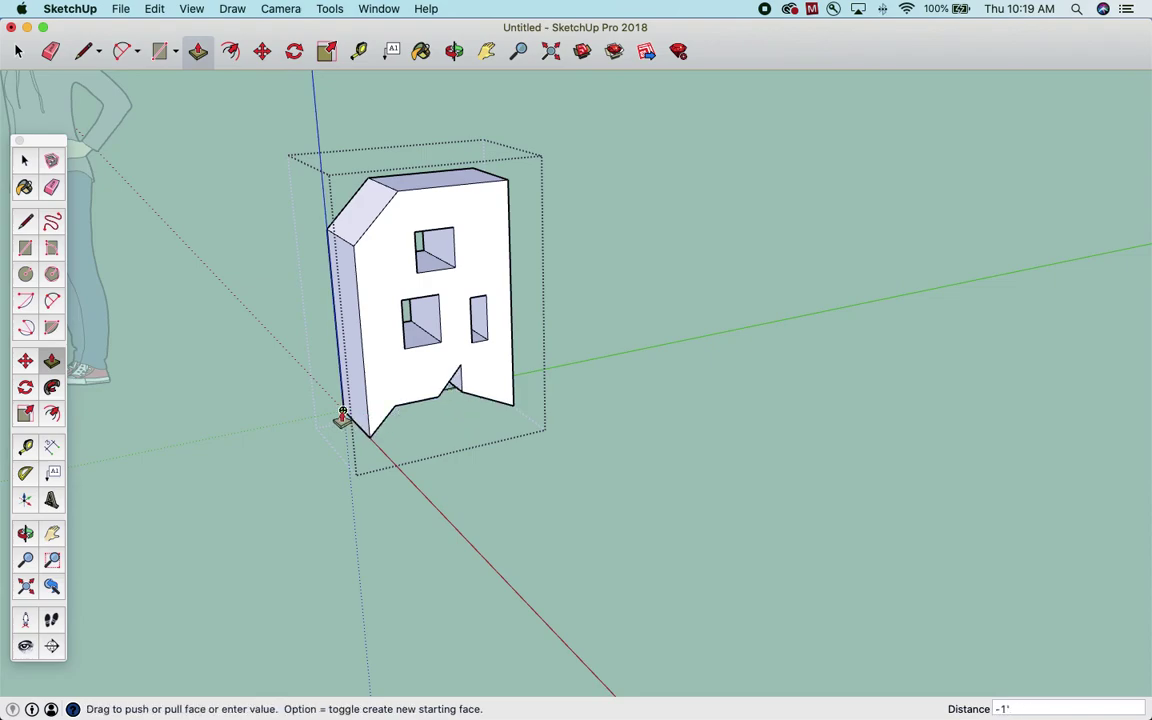
pyautogui.click(340, 415)
# Step: View the cut block from higher up and leave the group's editing mode
pyautogui.click(454, 50)
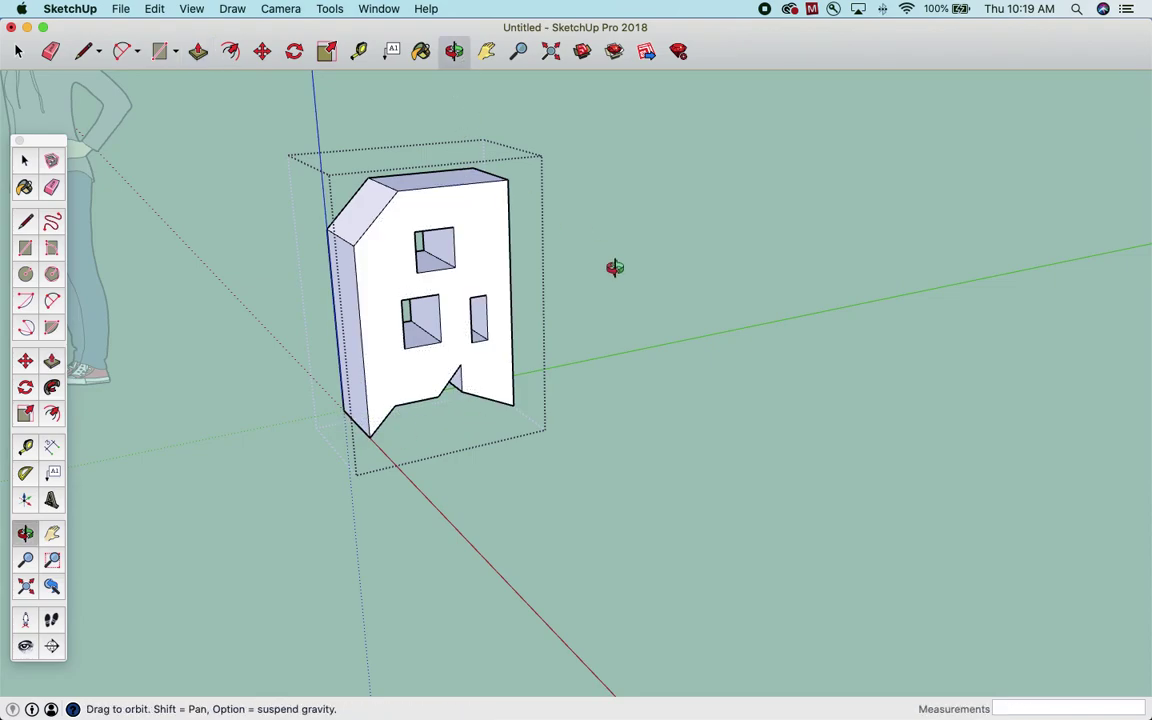
pyautogui.moveTo(614, 267); pyautogui.dragTo(591, 319)
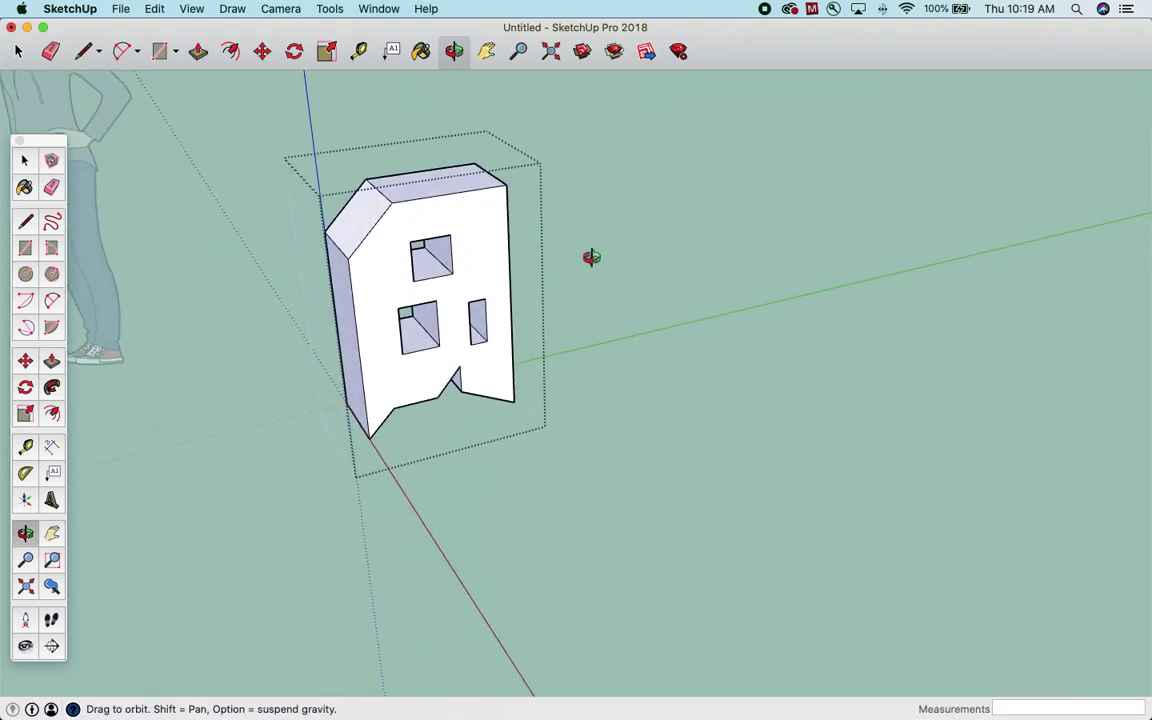
pyautogui.moveTo(591, 257); pyautogui.dragTo(557, 320)
pyautogui.click(18, 50)
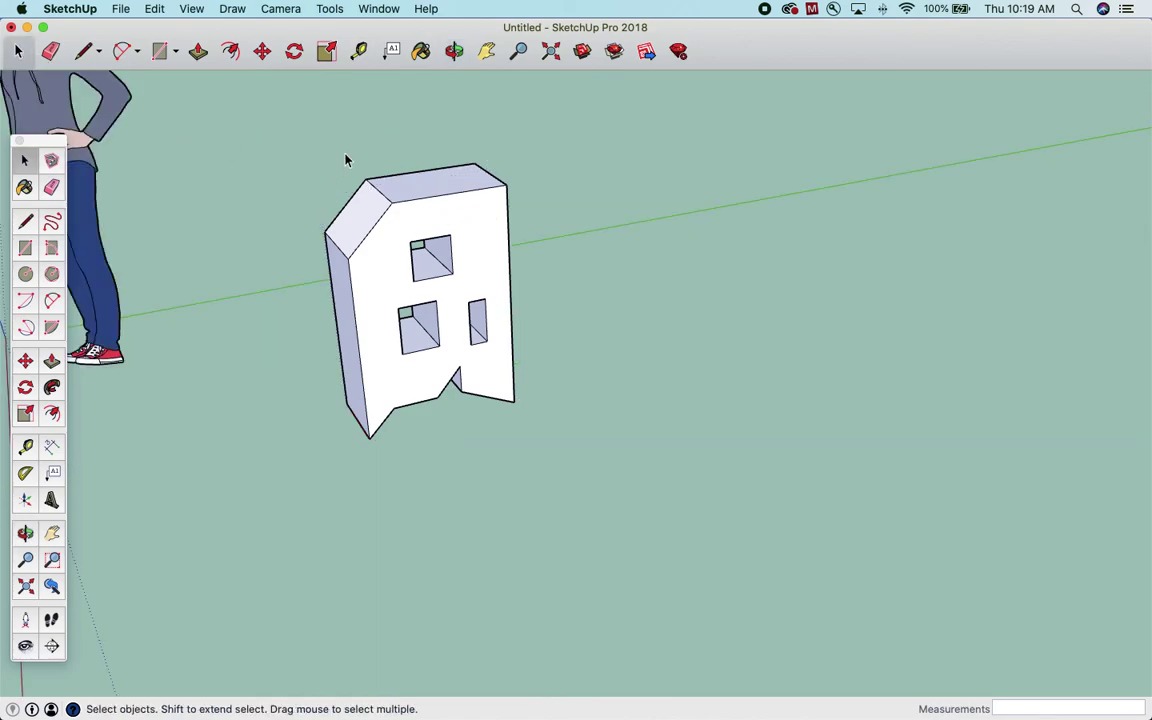